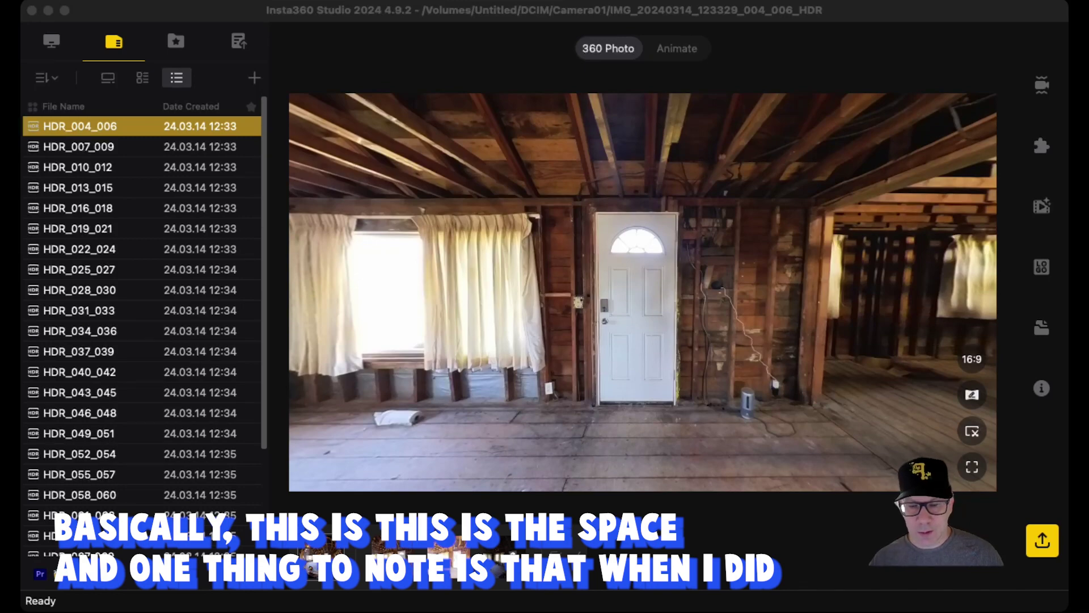
{"action": "left_click", "coordinate": [27, 589]}
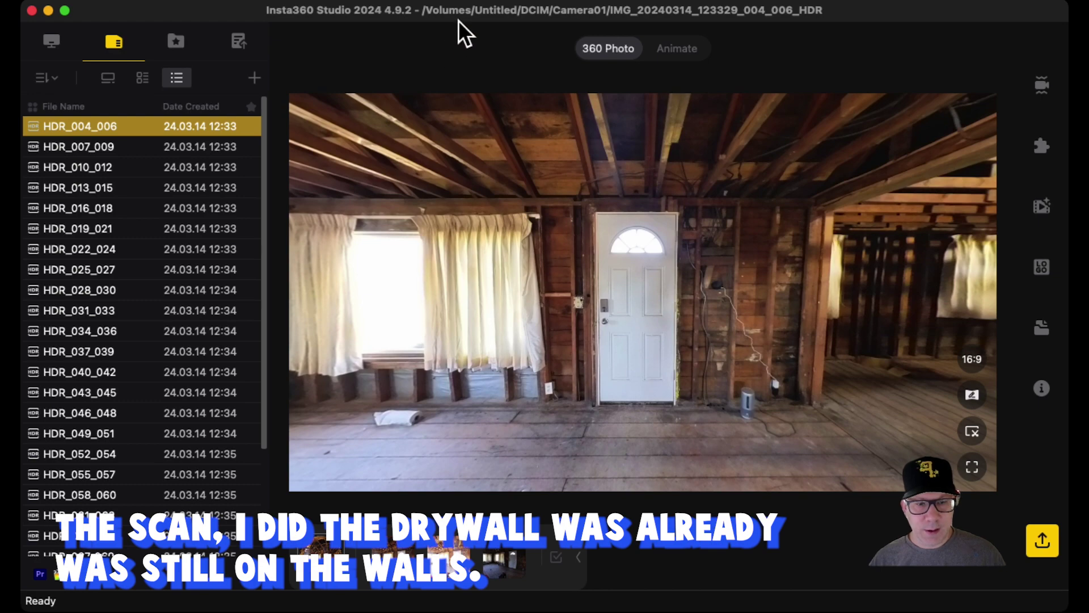
{"action": "left_click_drag", "start_coordinate": [620, 296], "coordinate": [386, 340]}
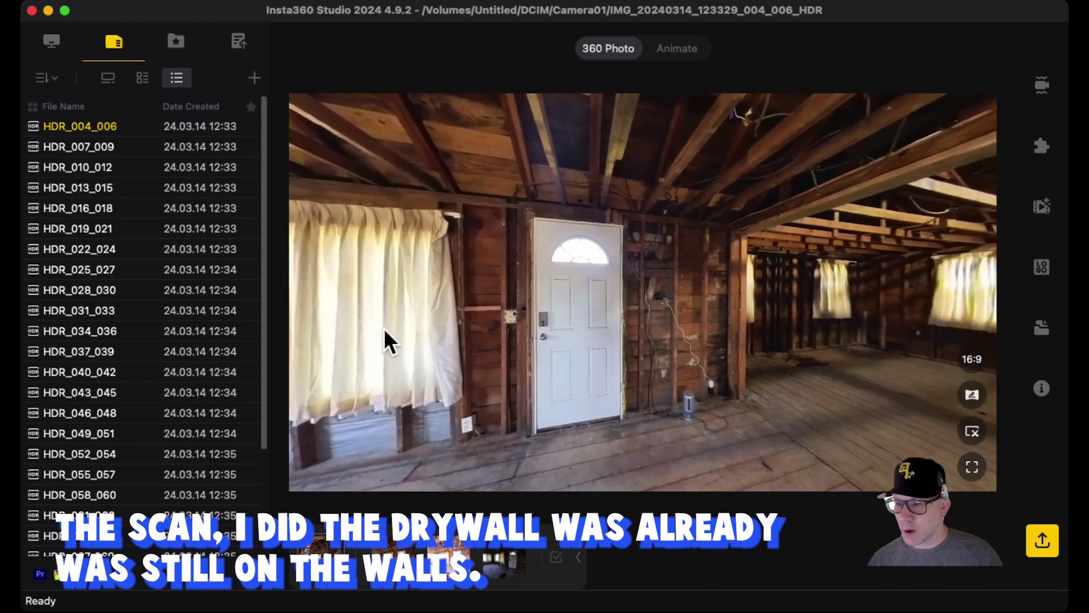
{"action": "left_click_drag", "start_coordinate": [518, 348], "coordinate": [561, 320]}
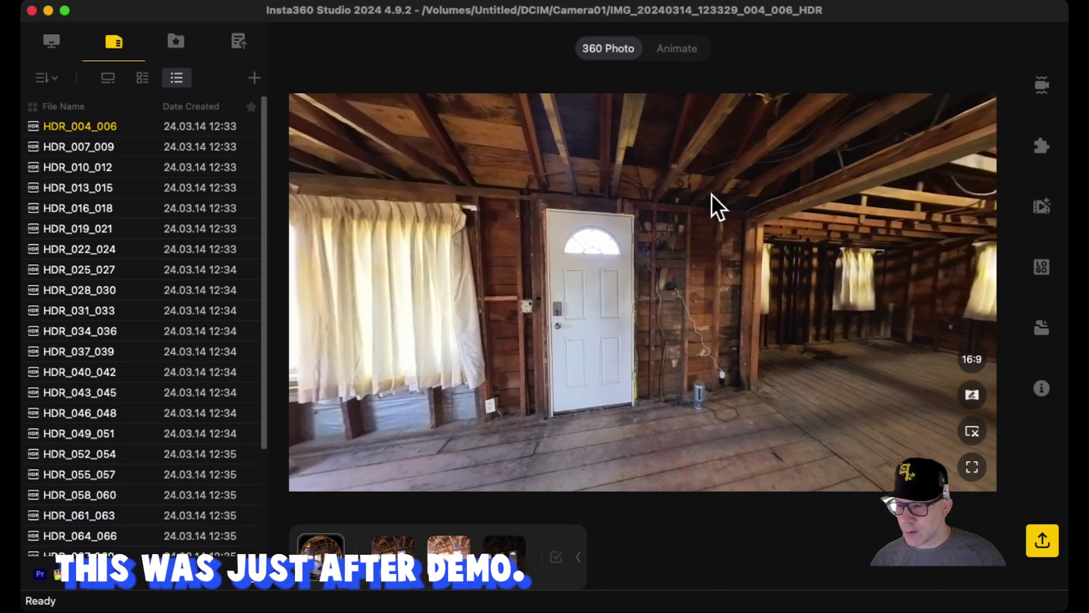
{"action": "left_click_drag", "start_coordinate": [712, 195], "coordinate": [965, 389]}
{"action": "left_click_drag", "start_coordinate": [576, 336], "coordinate": [850, 267]}
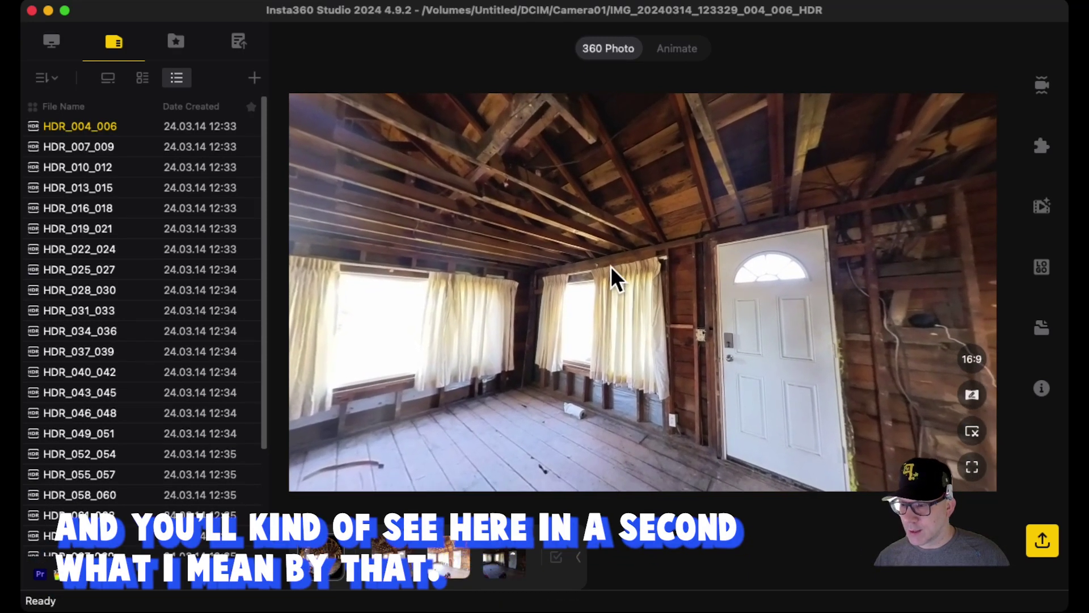
{"action": "left_click_drag", "start_coordinate": [614, 278], "coordinate": [497, 198]}
{"action": "left_click_drag", "start_coordinate": [714, 262], "coordinate": [329, 287]}
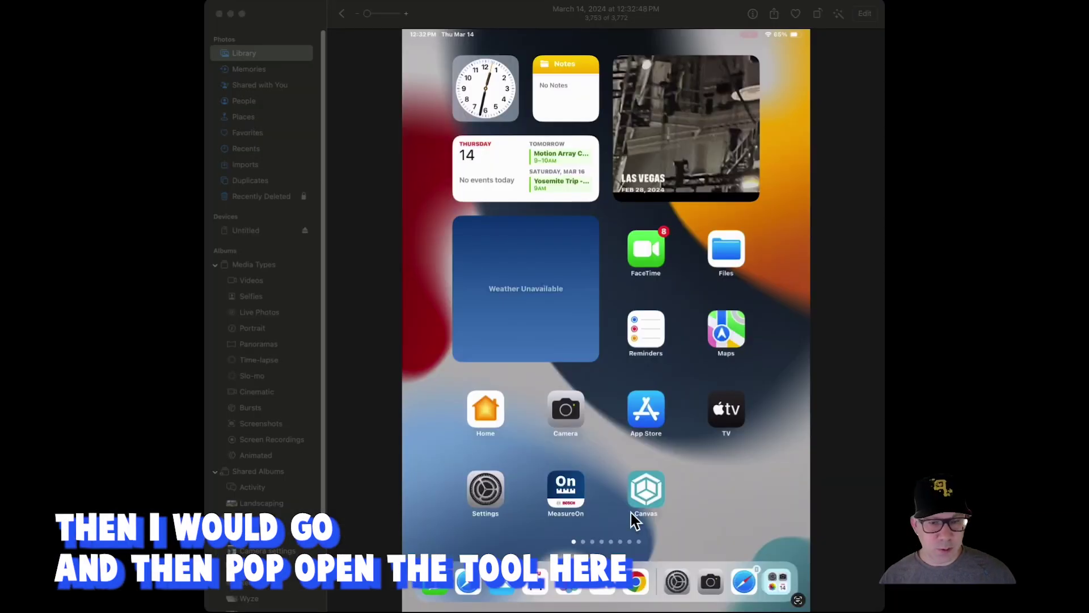
Play the Photos screen recording of a new Canvas home scan on the iPad.
{"action": "left_click", "coordinate": [601, 517]}
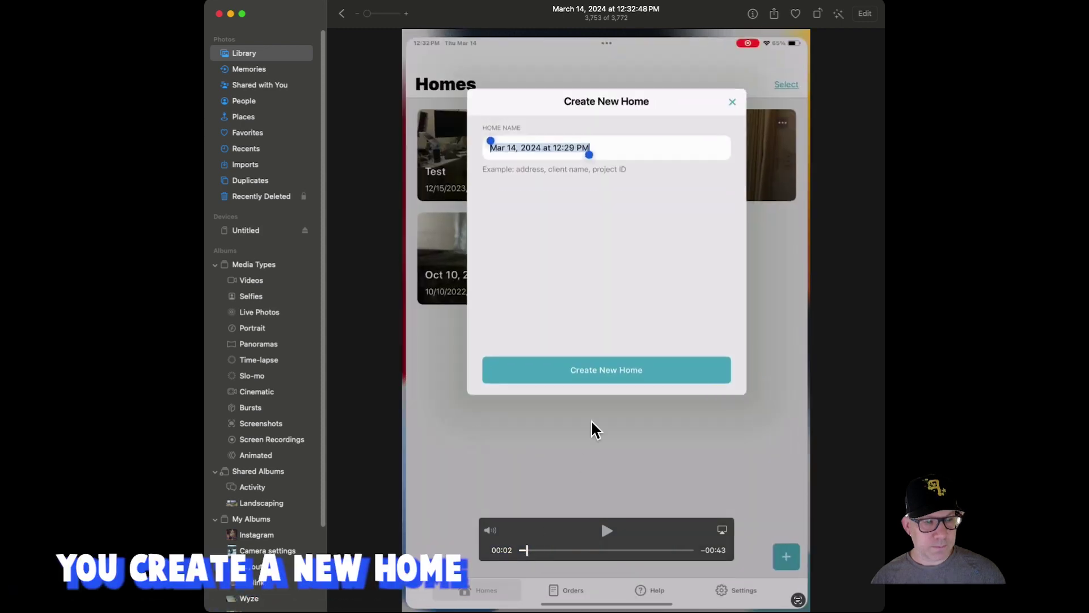
{"action": "left_click", "coordinate": [607, 534]}
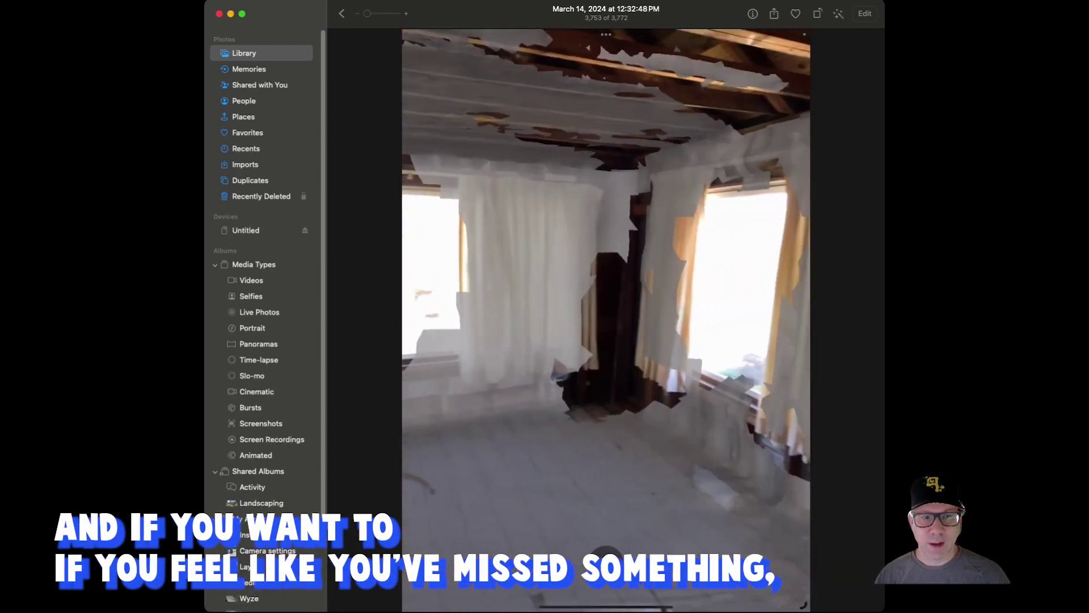
Jump the scan recording back to 00:23, pause on the dark back corner, then resume.
{"action": "mouse_move", "coordinate": [623, 582]}
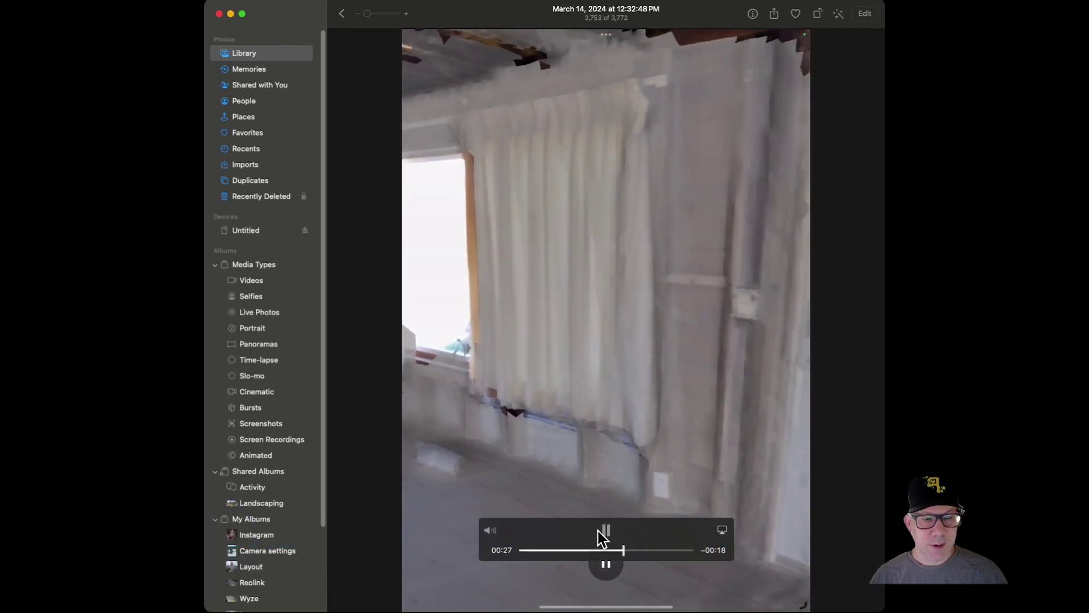
{"action": "left_click", "coordinate": [608, 550]}
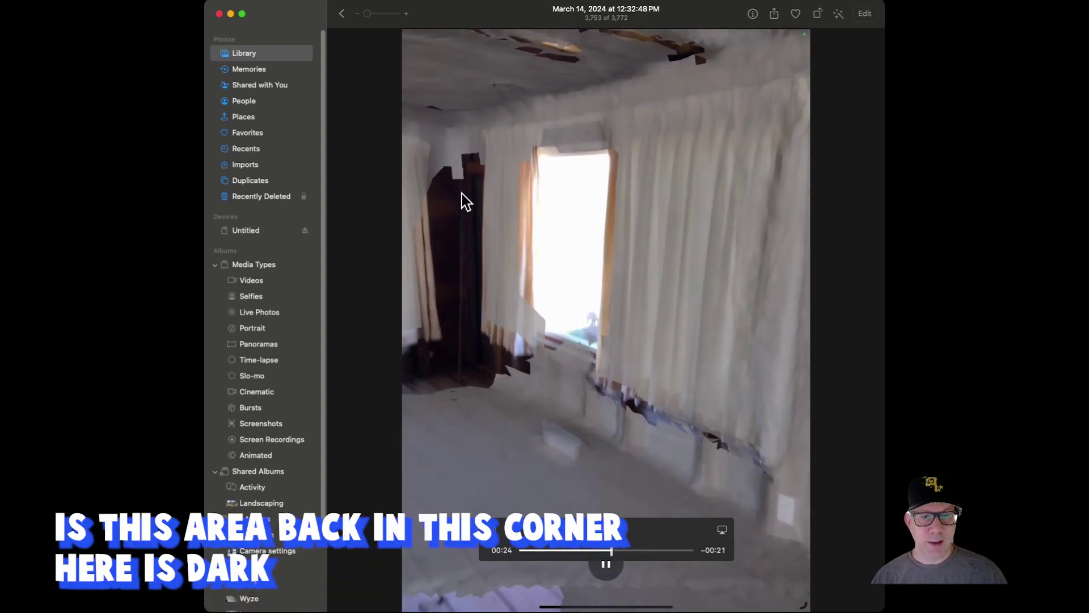
{"action": "key", "text": "space"}
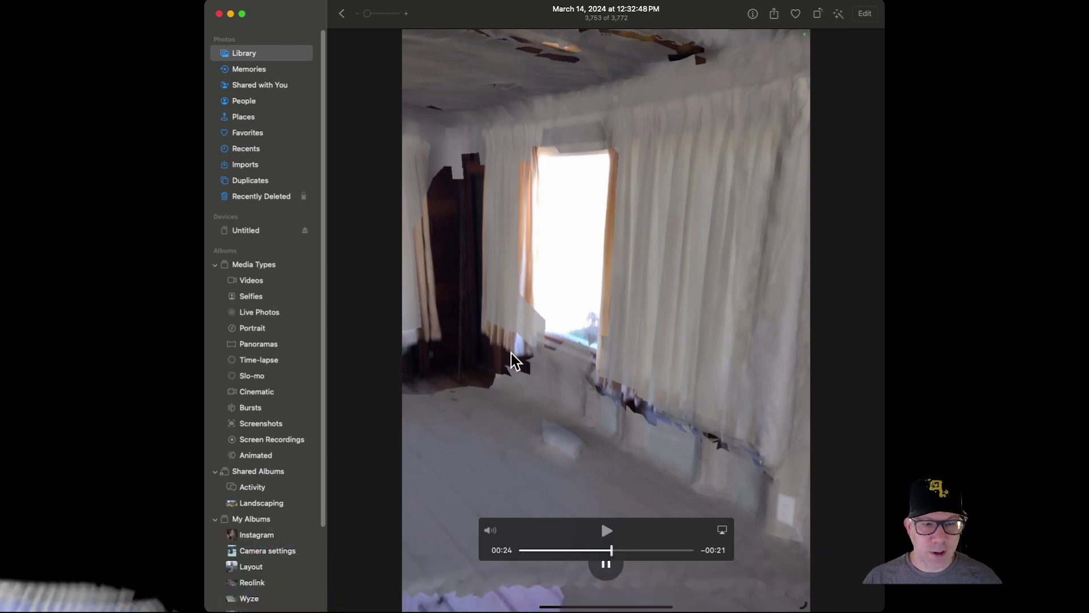
{"action": "key", "text": "space"}
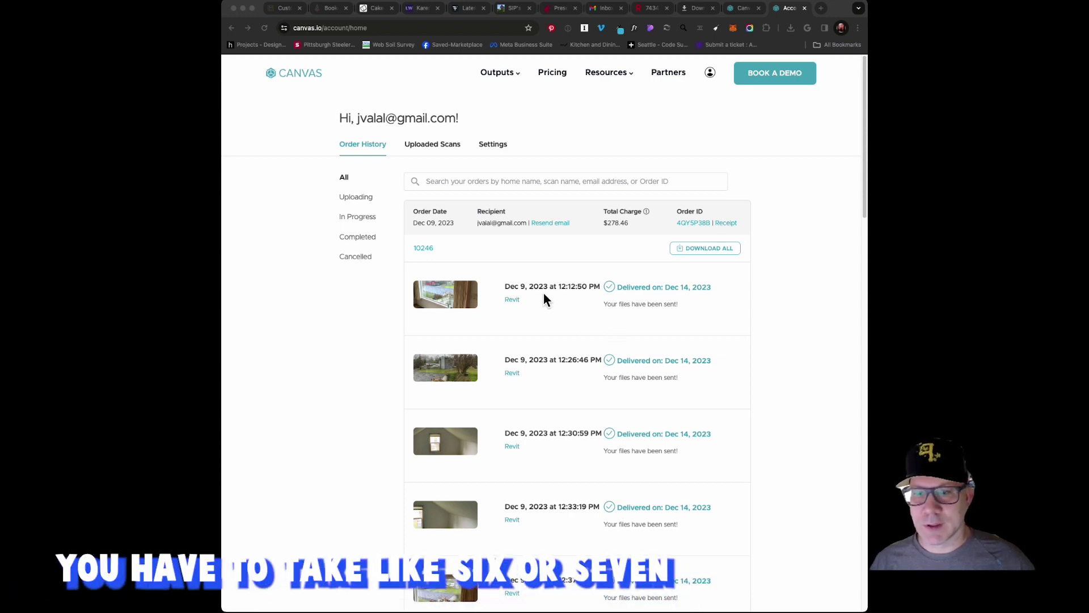
{"action": "left_click", "coordinate": [325, 379]}
{"action": "scroll", "coordinate": [370, 373], "scroll_direction": "down", "scroll_amount": 3}
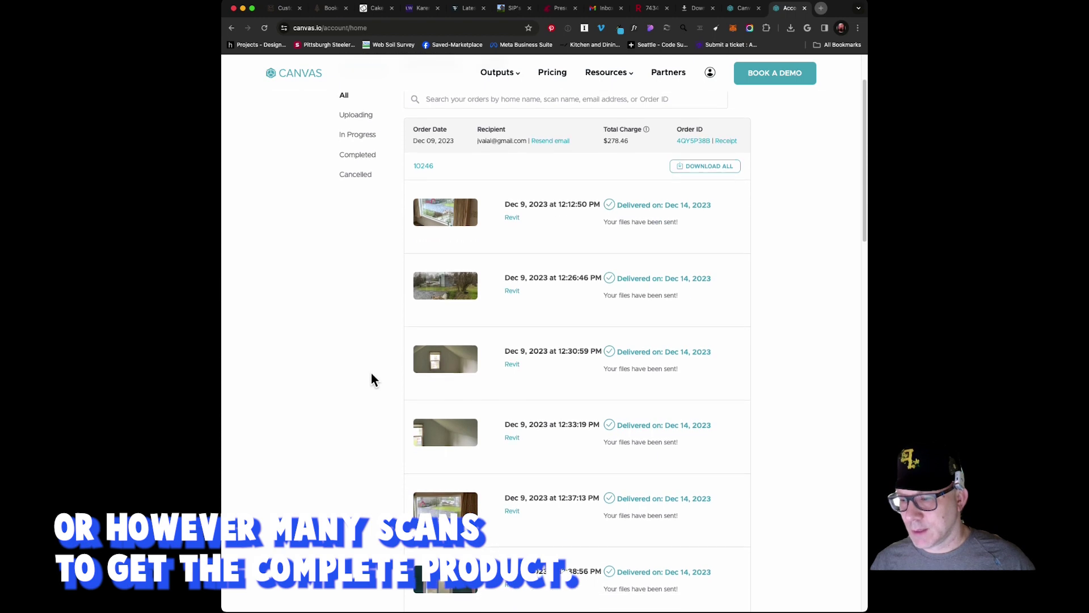
{"action": "scroll", "coordinate": [374, 374], "scroll_direction": "down", "scroll_amount": 8}
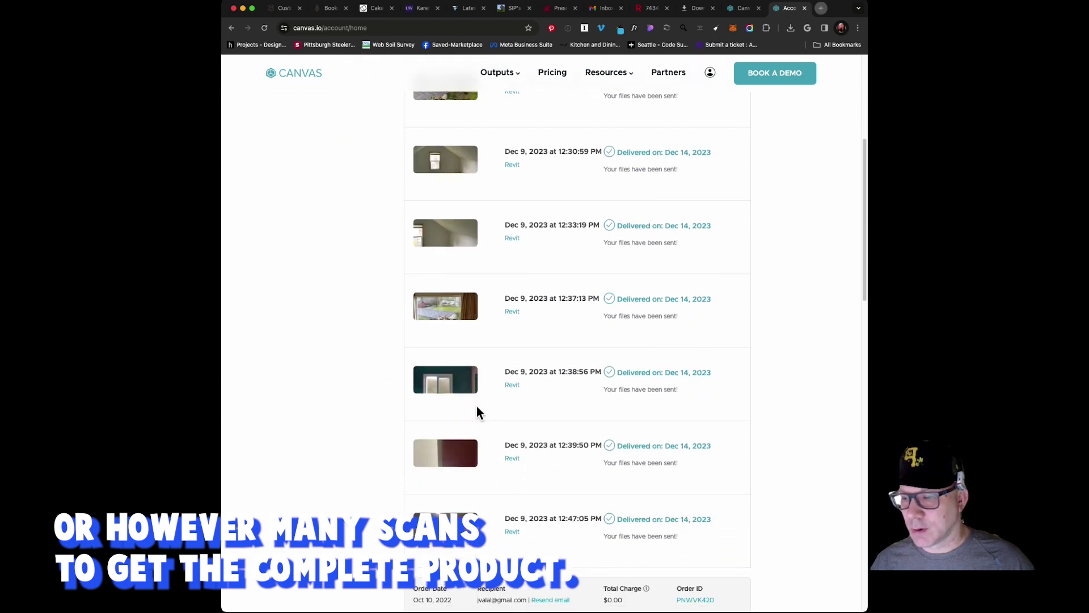
{"action": "scroll", "coordinate": [480, 410], "scroll_direction": "up", "scroll_amount": 8}
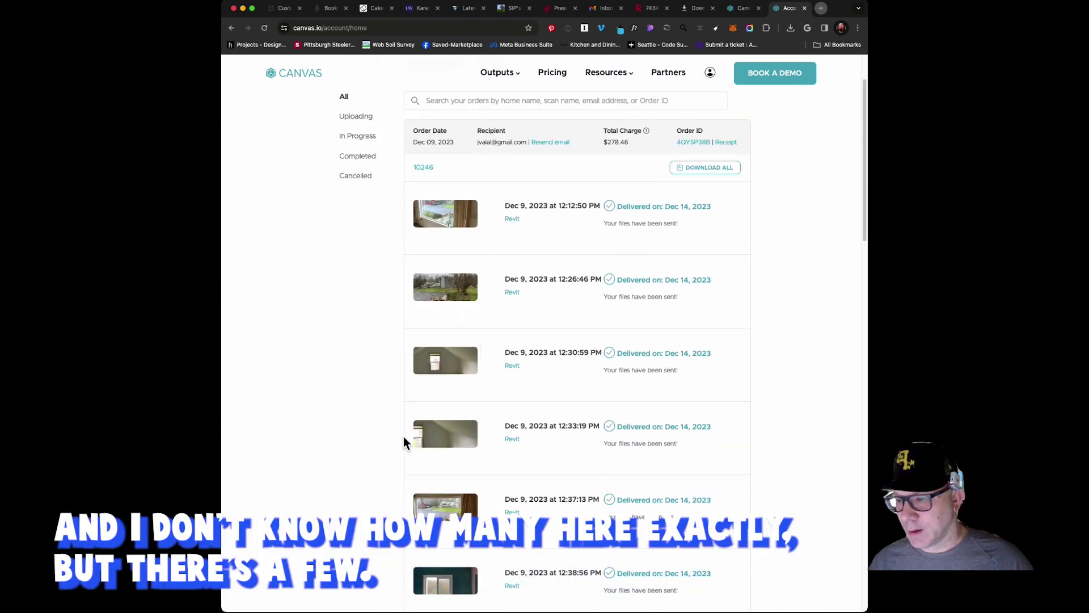
{"action": "scroll", "coordinate": [566, 321], "scroll_direction": "up", "scroll_amount": 2}
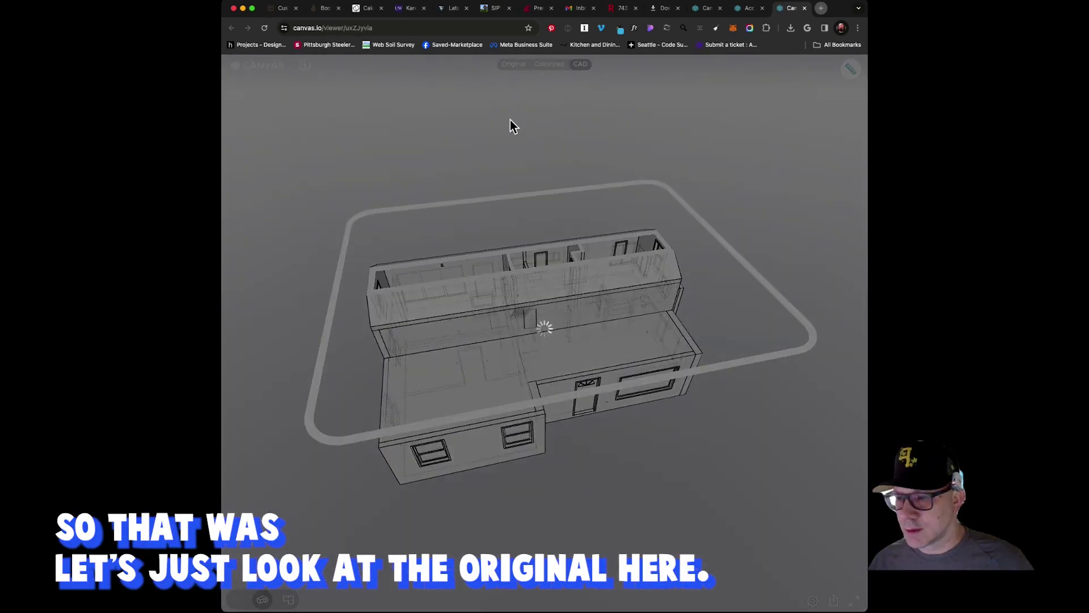
Orbit and zoom the first scan's original partial mesh to inspect its walls.
{"action": "left_click_drag", "start_coordinate": [486, 300], "coordinate": [553, 302]}
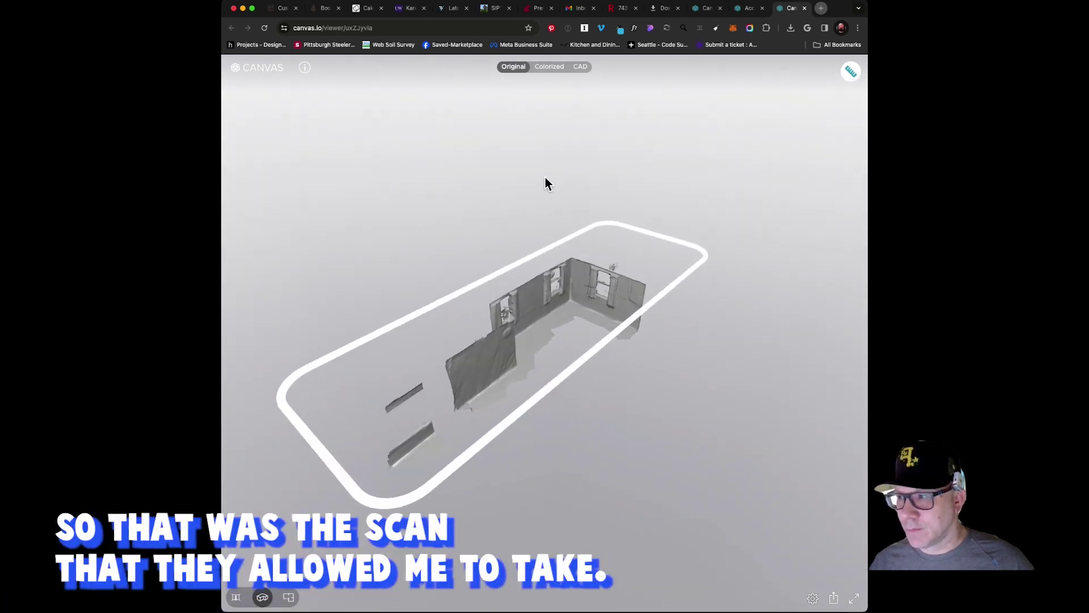
{"action": "scroll", "coordinate": [559, 291], "scroll_direction": "up", "scroll_amount": 5}
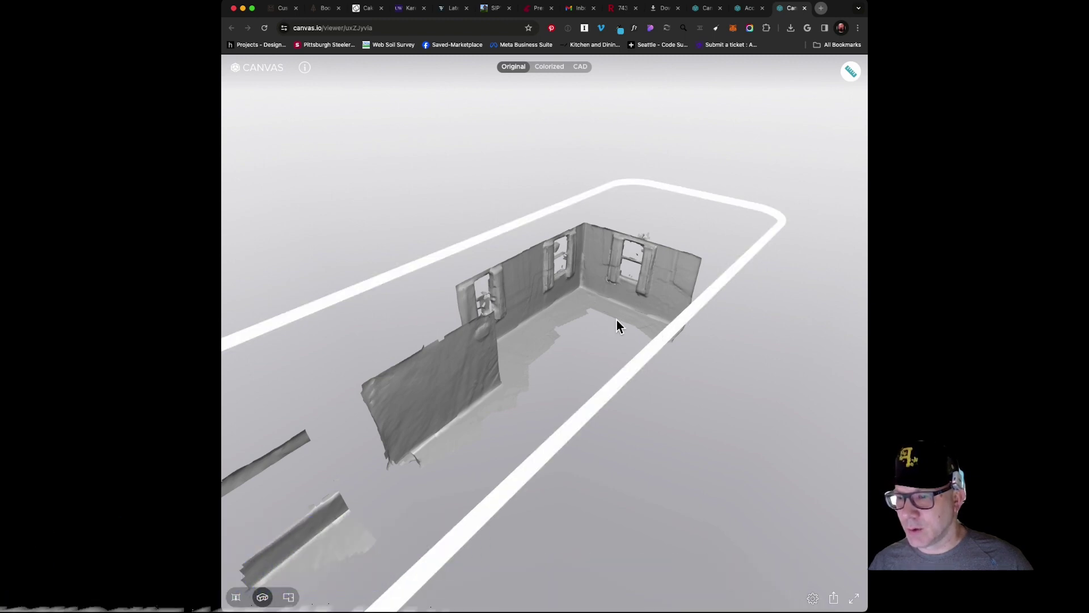
{"action": "left_click_drag", "start_coordinate": [617, 320], "coordinate": [619, 313]}
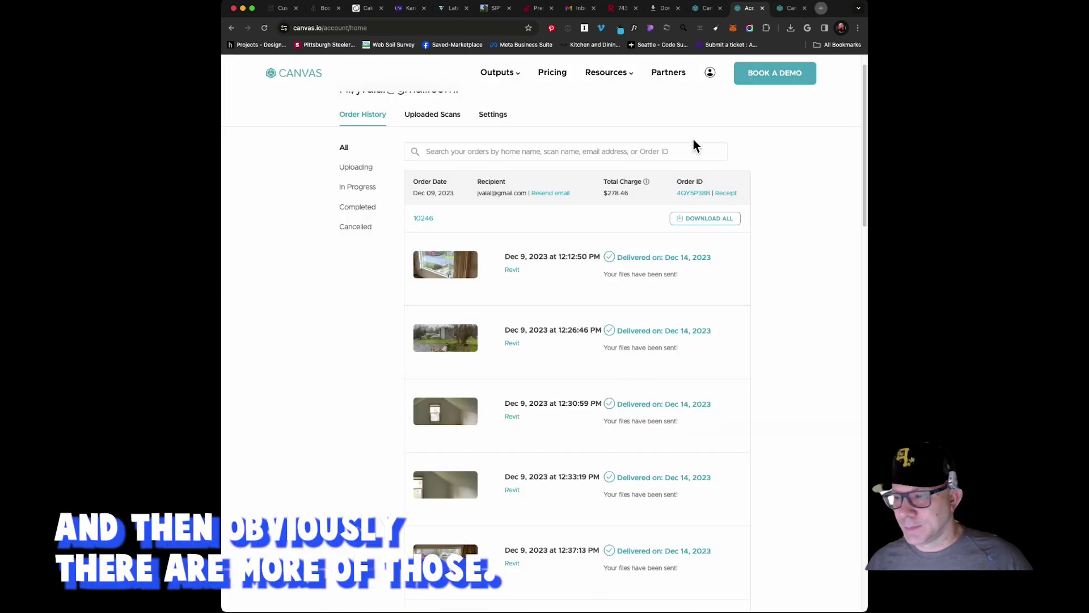
Open the third scan, orbit its mesh to front and oblique top views, then return to order history.
{"action": "left_click", "coordinate": [467, 425]}
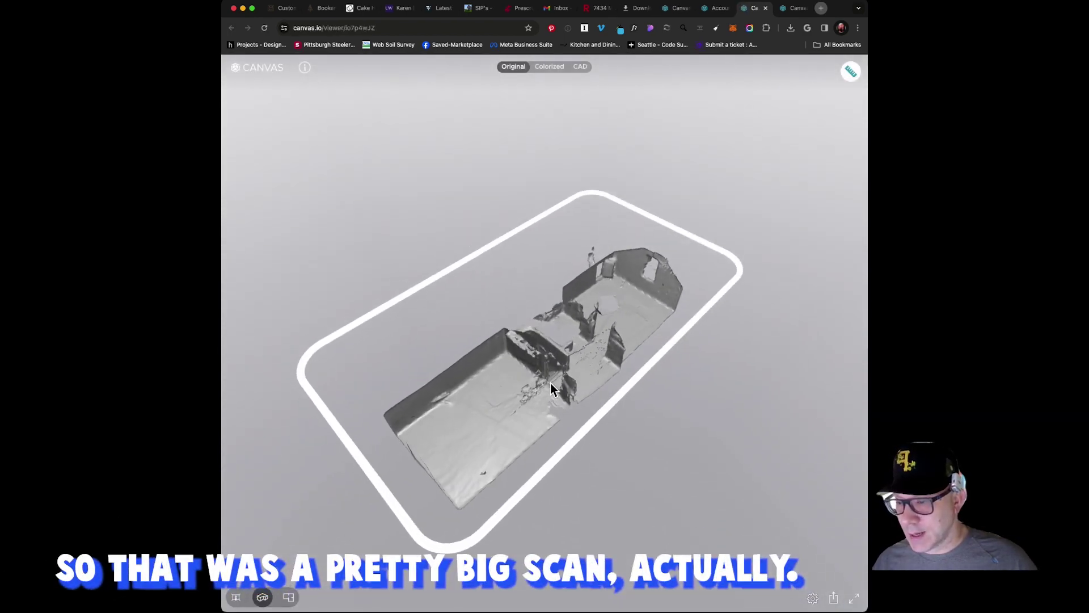
{"action": "left_click_drag", "start_coordinate": [550, 383], "coordinate": [360, 404]}
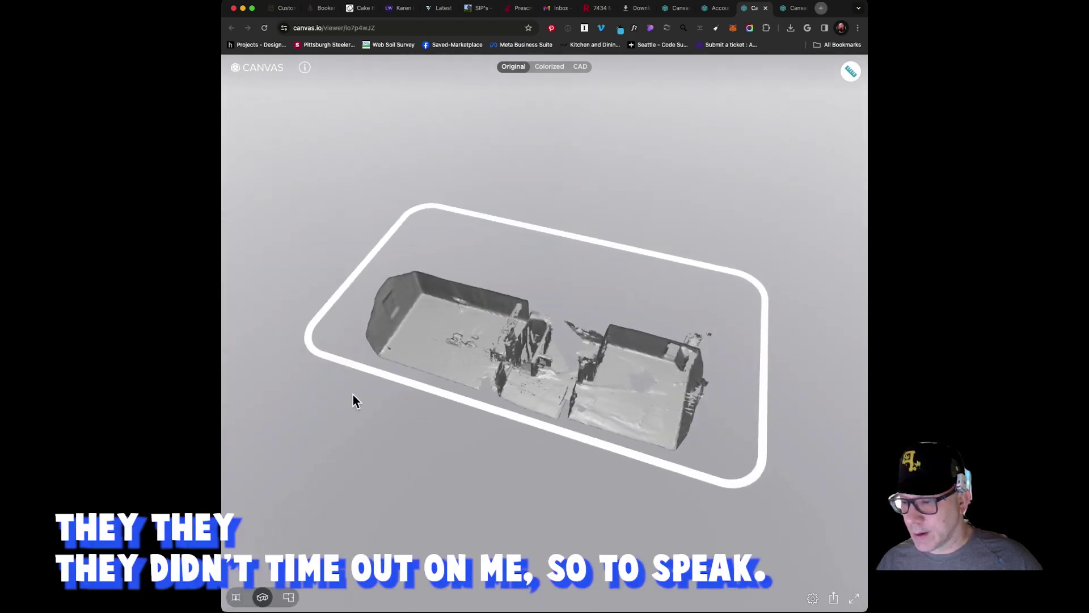
{"action": "left_click_drag", "start_coordinate": [352, 395], "coordinate": [600, 384]}
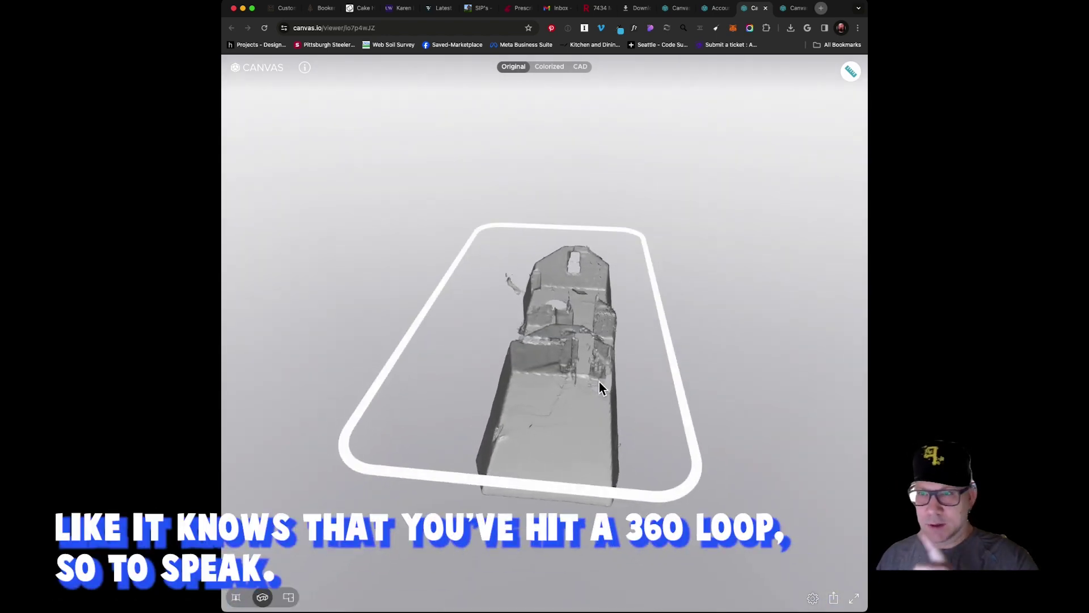
{"action": "left_click_drag", "start_coordinate": [600, 380], "coordinate": [292, 358]}
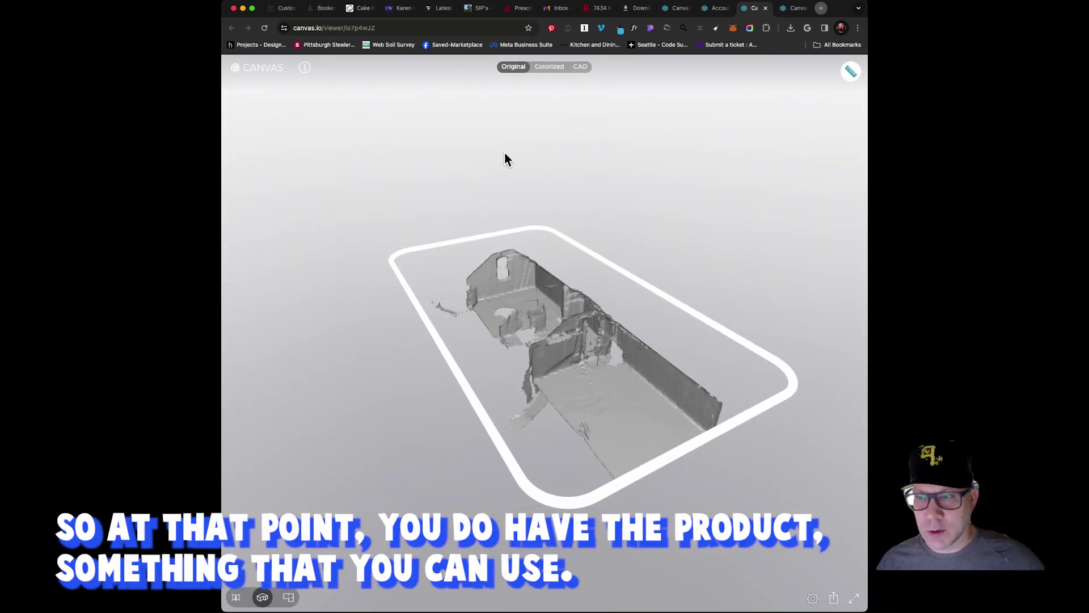
{"action": "key", "text": "ctrl+shift+Tab"}
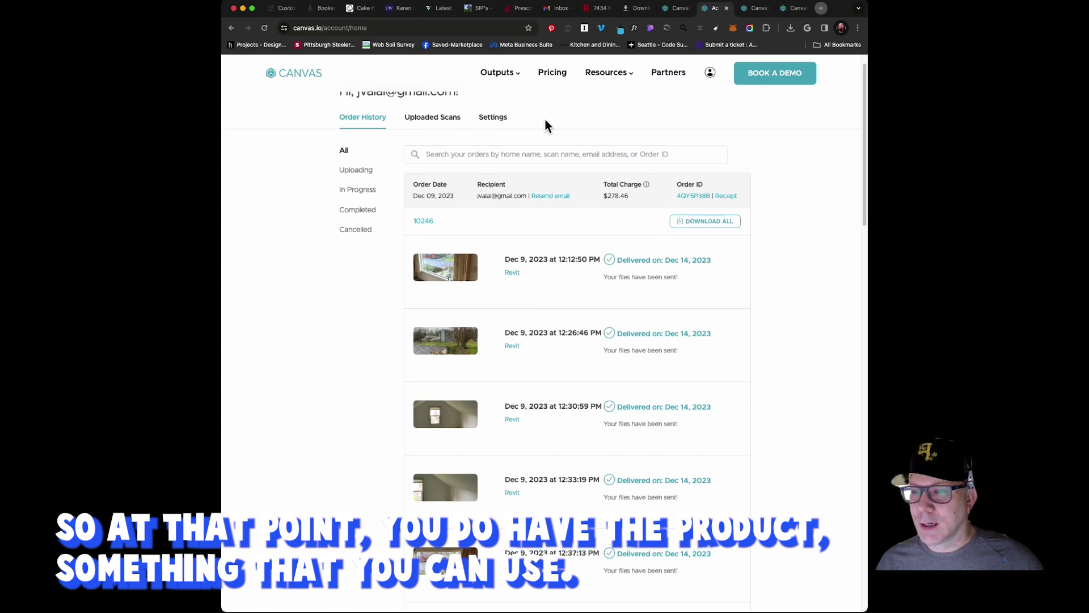
{"action": "scroll", "coordinate": [544, 122], "scroll_direction": "up", "scroll_amount": 1}
{"action": "mouse_move", "coordinate": [523, 89]}
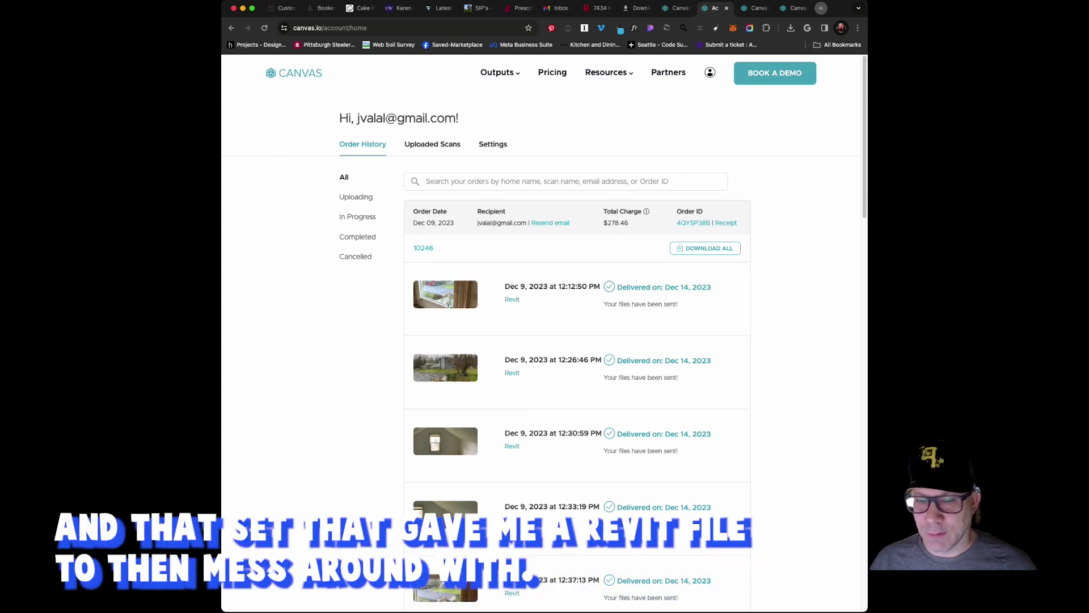
Browse the Scan To CAD folder in Finder, selecting the dated scan folders and Merged 2.
{"action": "key", "text": "super+Tab"}
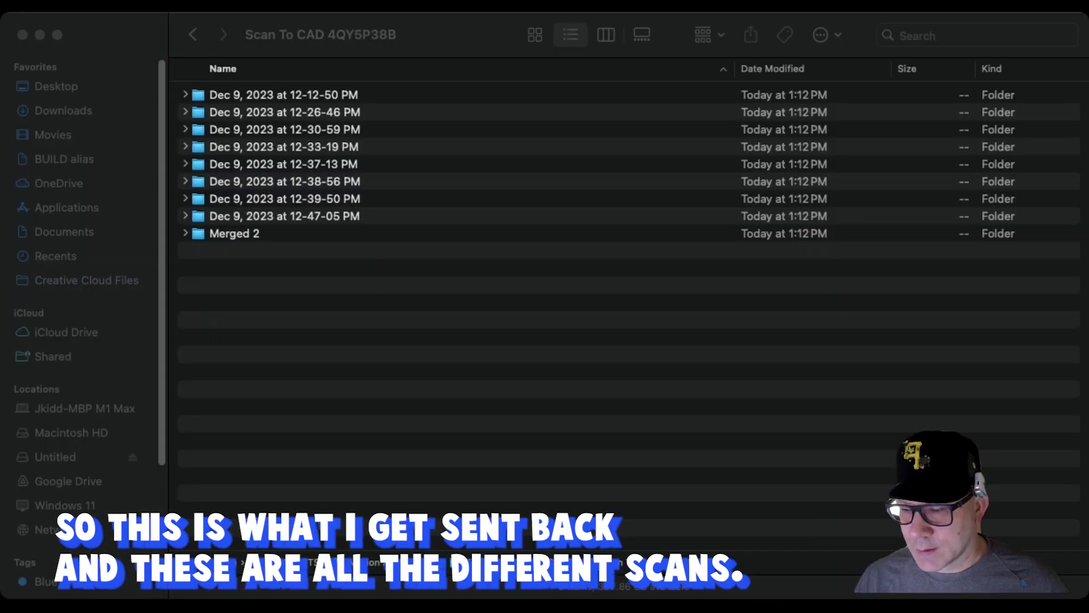
{"action": "key", "text": "super+Tab"}
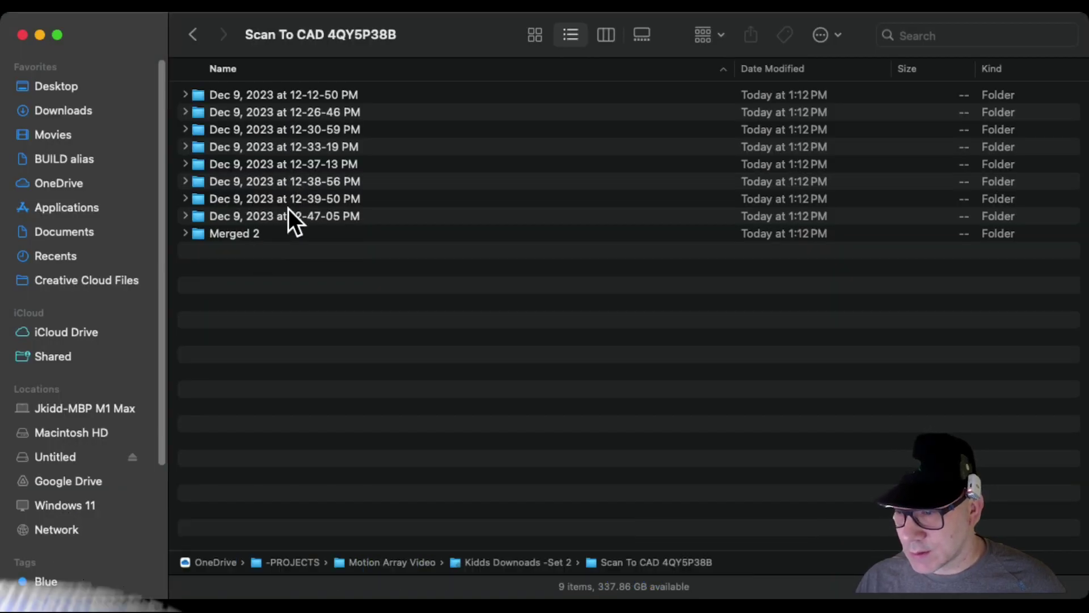
{"action": "left_click", "coordinate": [308, 97]}
{"action": "key", "text": "Down"}
{"action": "key", "text": "Down"}
{"action": "key", "text": "Down"}
{"action": "key", "text": "Down"}
{"action": "key", "text": "Down"}
{"action": "key", "text": "Down"}
{"action": "key", "text": "Down"}
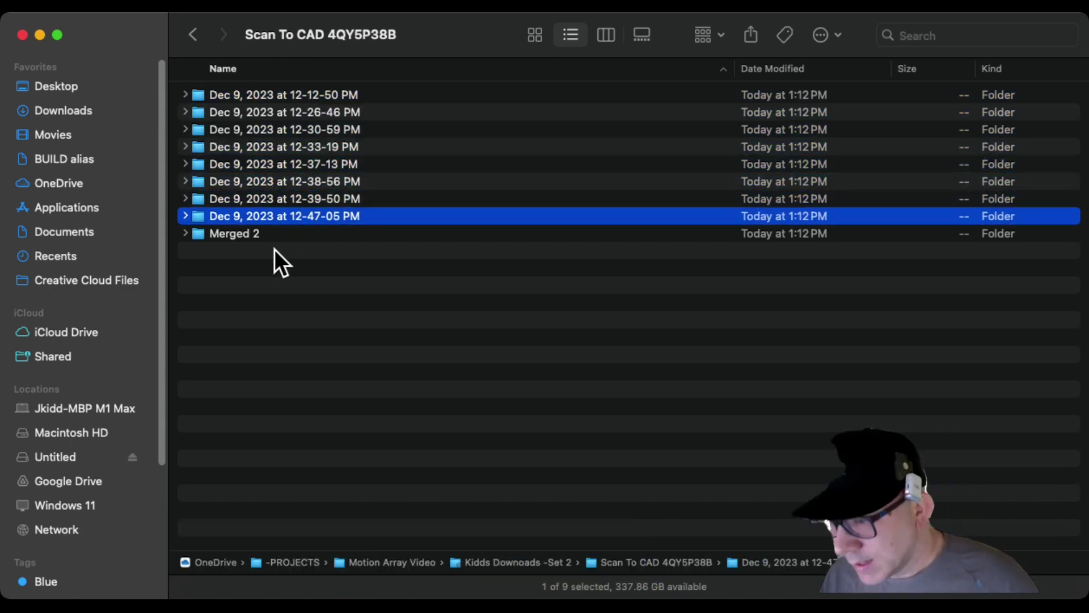
{"action": "left_click", "coordinate": [273, 235]}
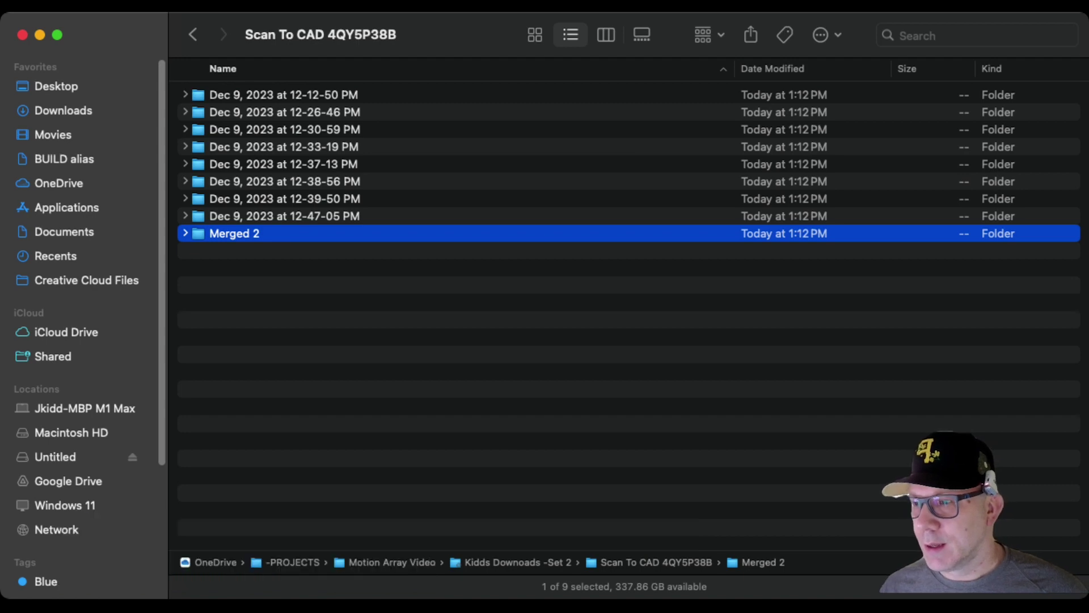
{"action": "key", "text": "super+Tab"}
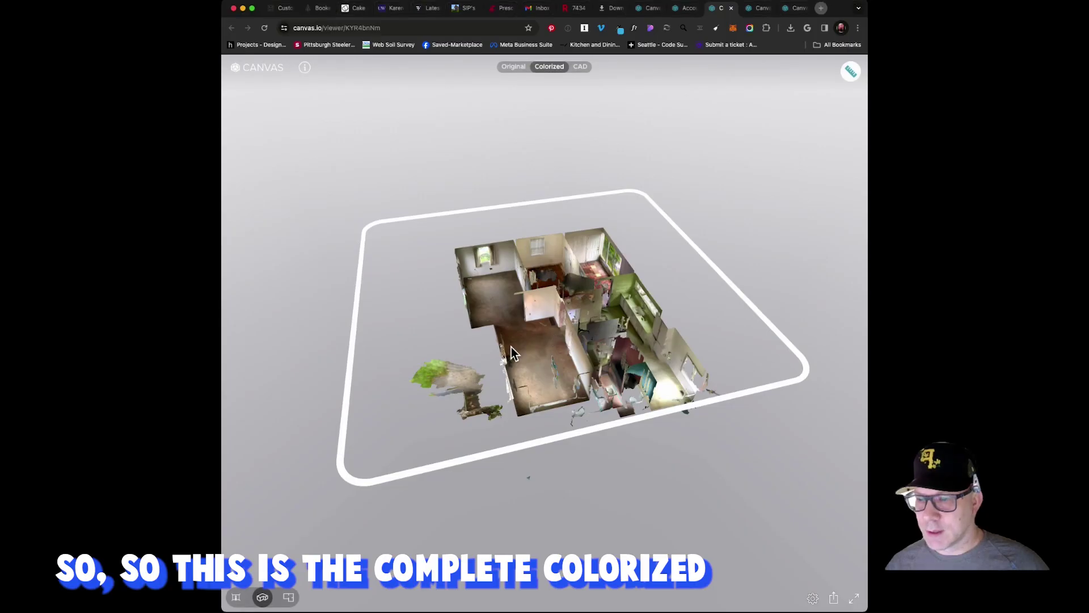
Orbit the colorized merged scan, then switch to the grey Original mesh and orbit across the house.
{"action": "left_click_drag", "start_coordinate": [567, 363], "coordinate": [500, 392]}
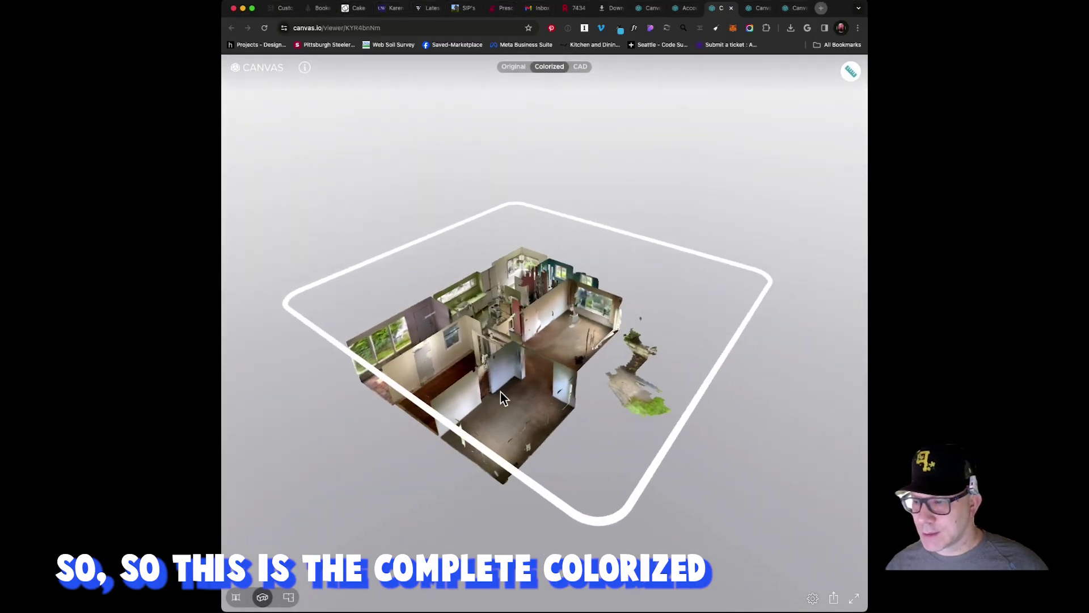
{"action": "scroll", "coordinate": [501, 392], "scroll_direction": "up", "scroll_amount": 5}
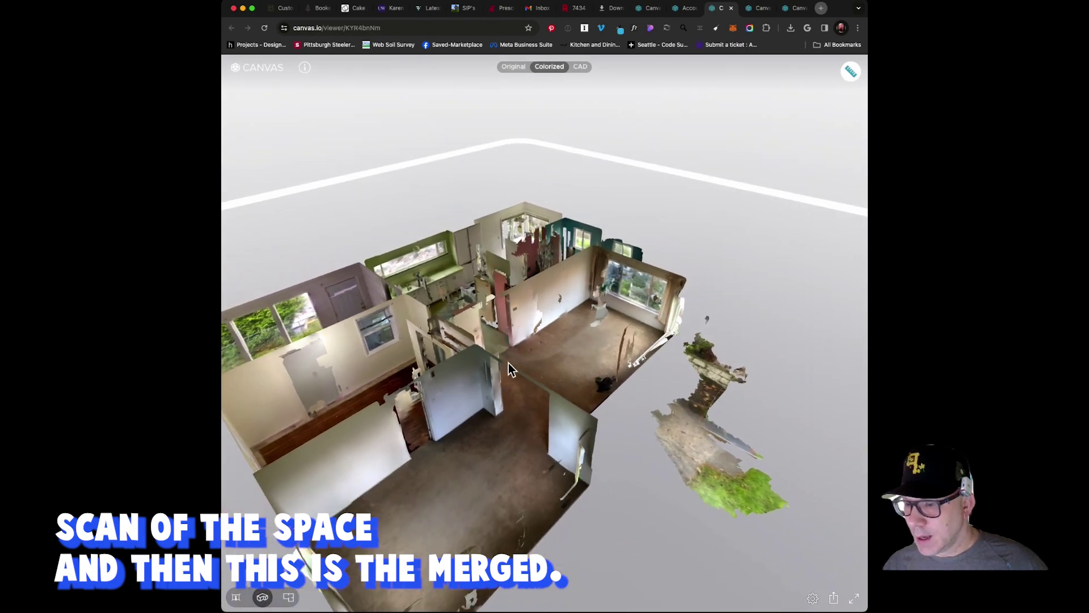
{"action": "left_click", "coordinate": [517, 68]}
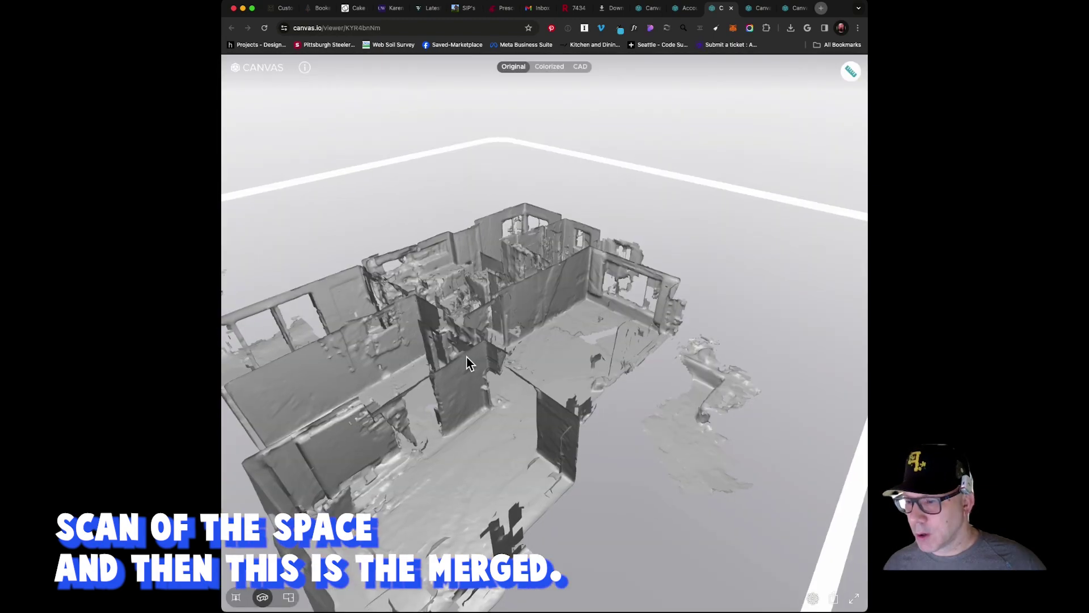
{"action": "left_click_drag", "start_coordinate": [466, 356], "coordinate": [440, 439]}
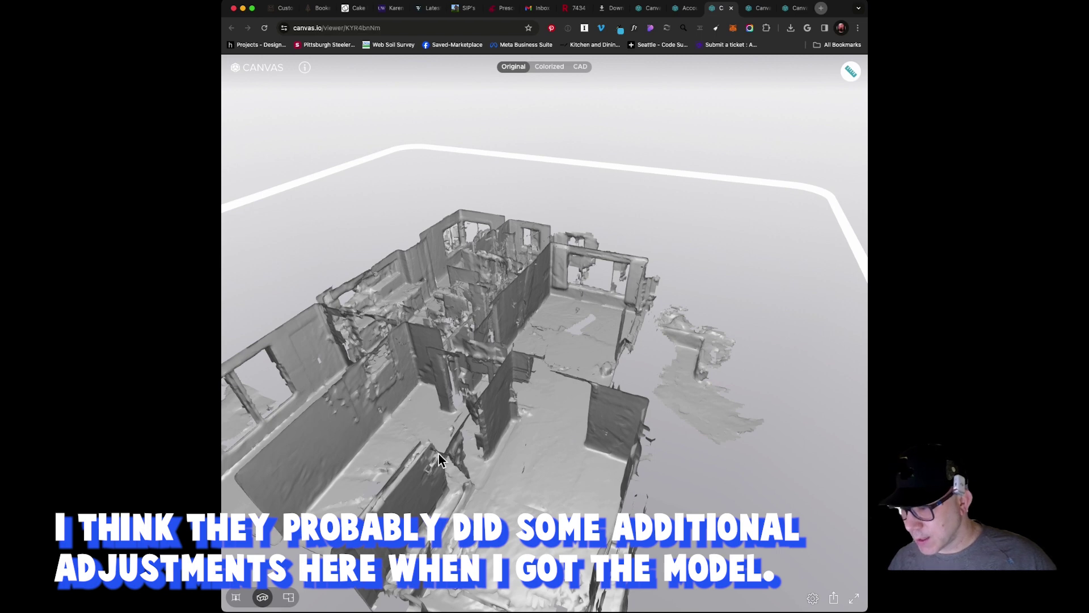
{"action": "left_click_drag", "start_coordinate": [442, 463], "coordinate": [442, 370]}
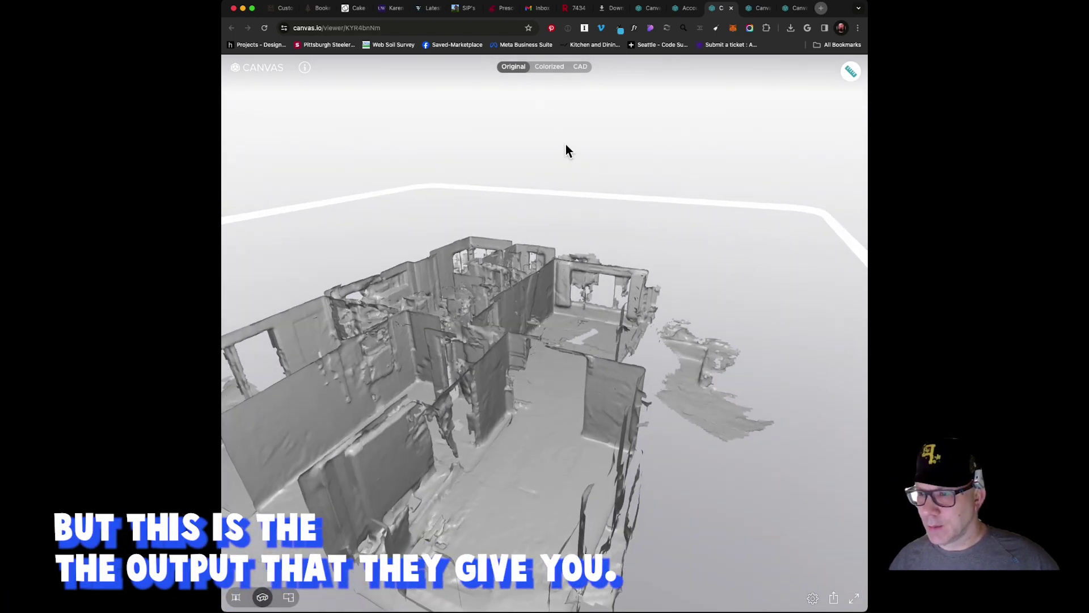
{"action": "left_click", "coordinate": [580, 67]}
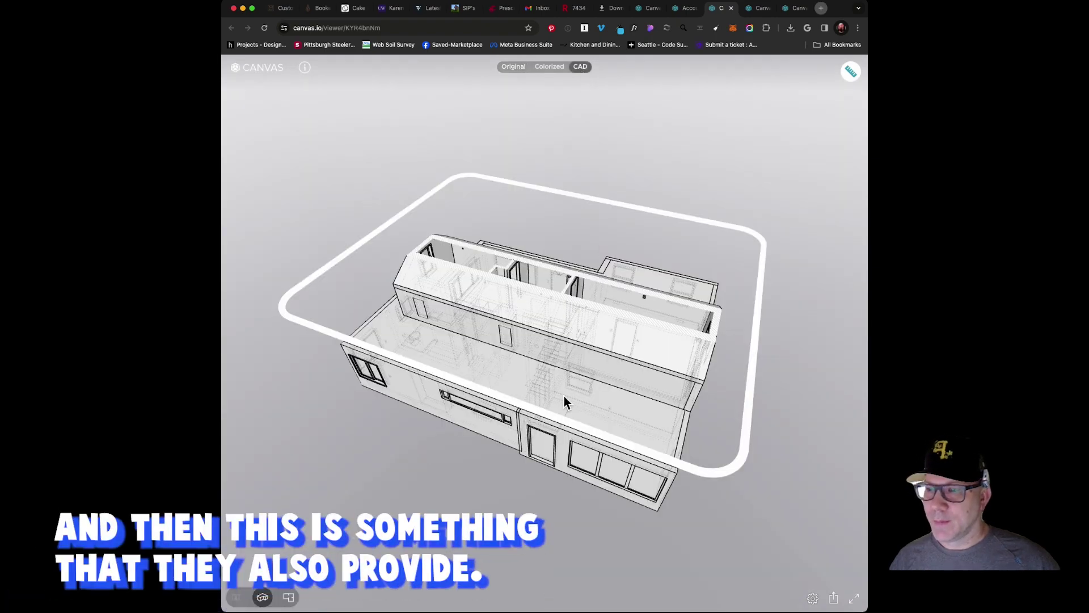
Orbit the white CAD house model to a front-left view, then look down into it.
{"action": "left_click_drag", "start_coordinate": [708, 365], "coordinate": [763, 335]}
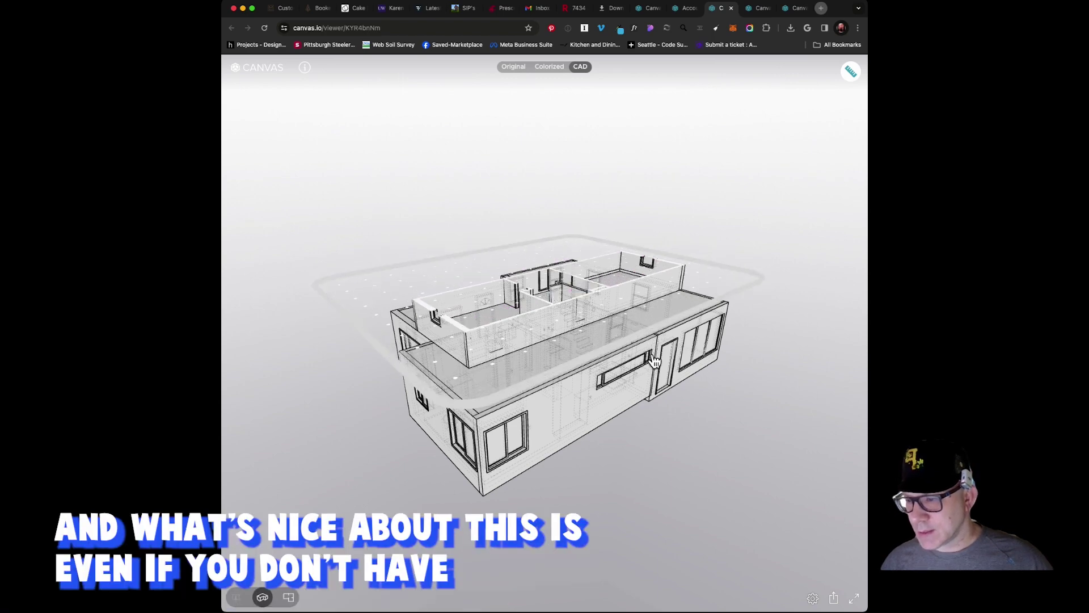
{"action": "left_click_drag", "start_coordinate": [654, 354], "coordinate": [699, 460]}
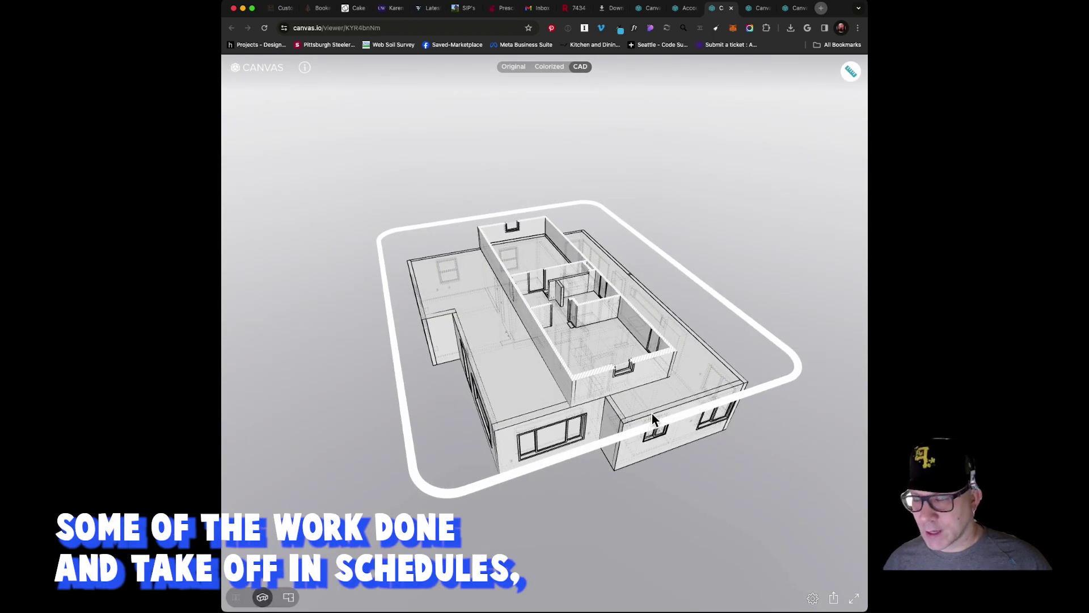
{"action": "left_click", "coordinate": [851, 72]}
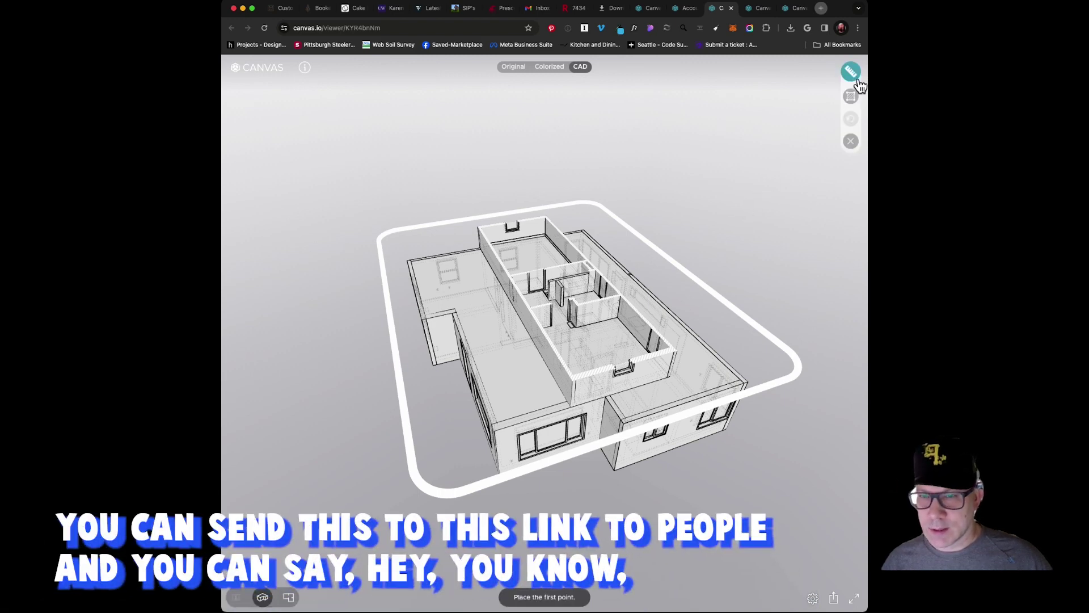
Measure two connected wall runs, 10' 11½" and 10' 4½", then orbit to a lower angle.
{"action": "left_click", "coordinate": [621, 324]}
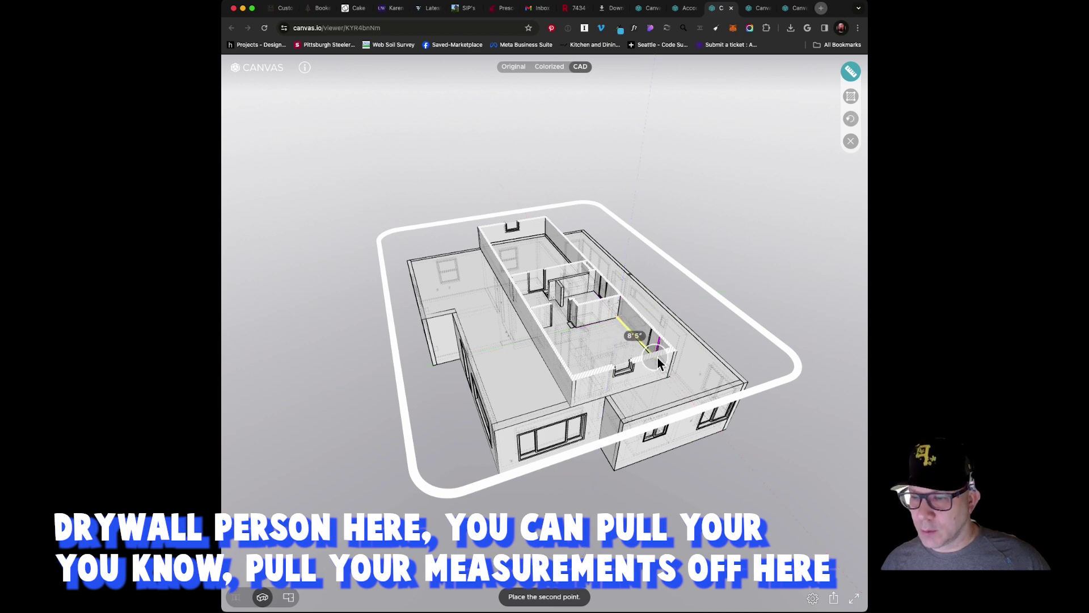
{"action": "left_click", "coordinate": [669, 373]}
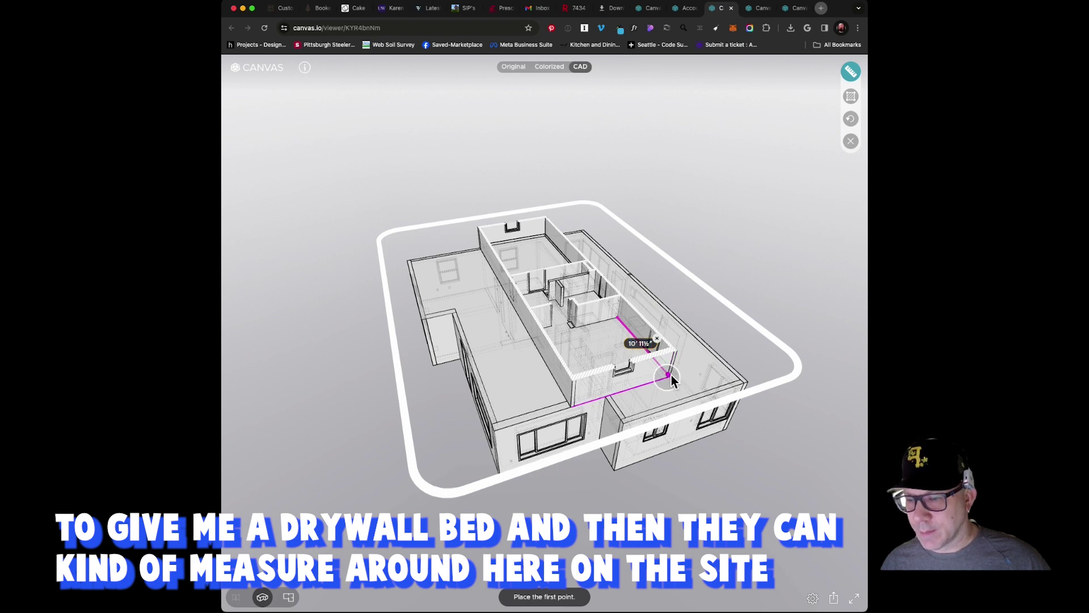
{"action": "left_click", "coordinate": [671, 375]}
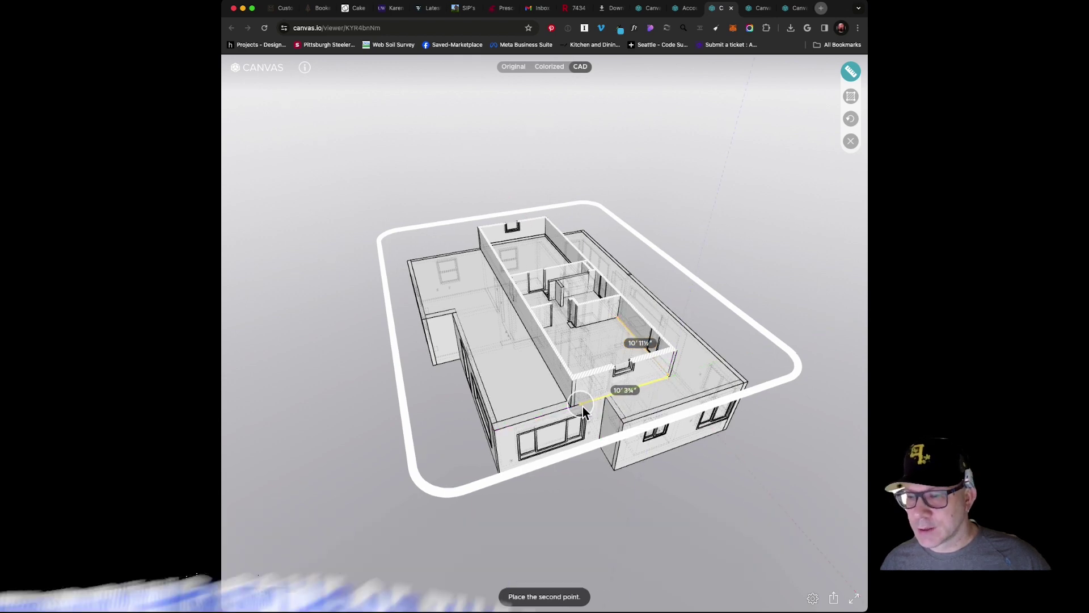
{"action": "left_click", "coordinate": [583, 406]}
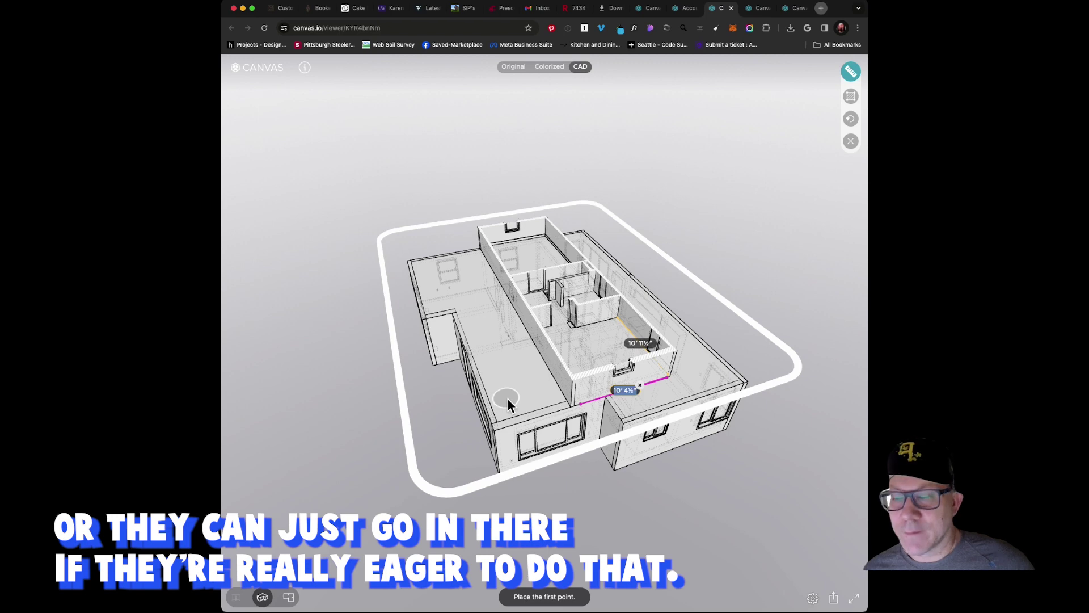
{"action": "mouse_move", "coordinate": [618, 365]}
{"action": "left_mouse_down"}
{"action": "mouse_move", "coordinate": [776, 368]}
{"action": "mouse_move", "coordinate": [610, 369]}
{"action": "left_mouse_up"}
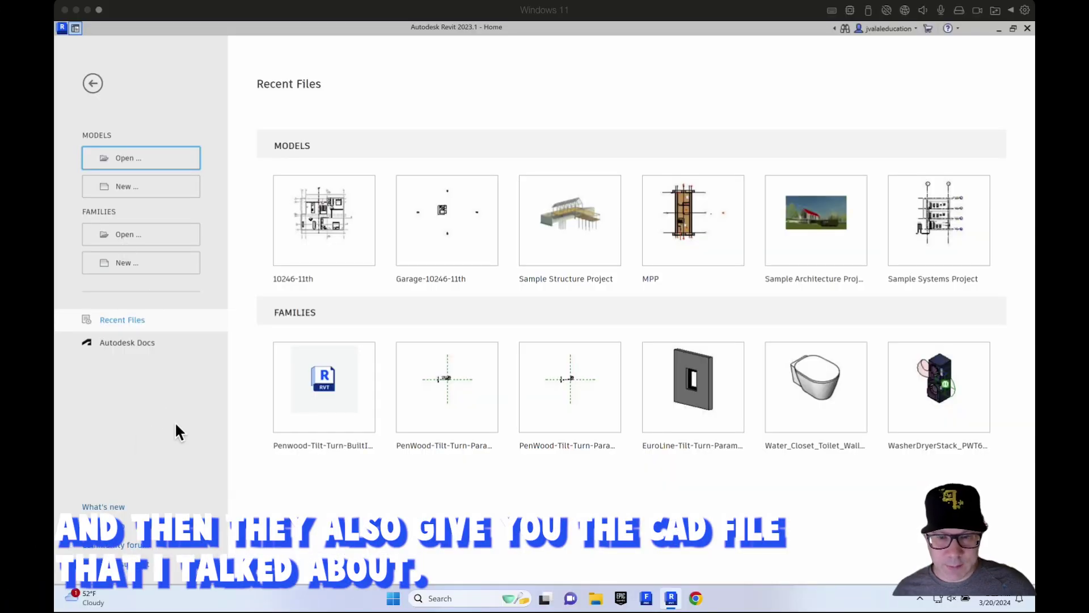
{"action": "left_click", "coordinate": [137, 163]}
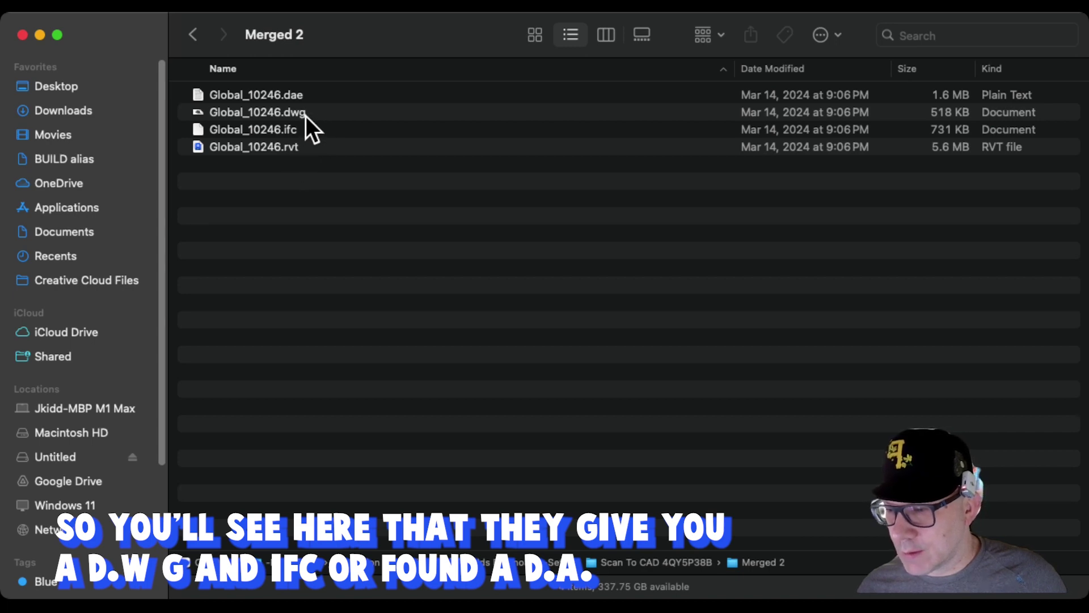
Open Global_10246.rvt from the Merged 2 folder in Autodesk Revit 2023.
{"action": "double_click", "coordinate": [295, 153]}
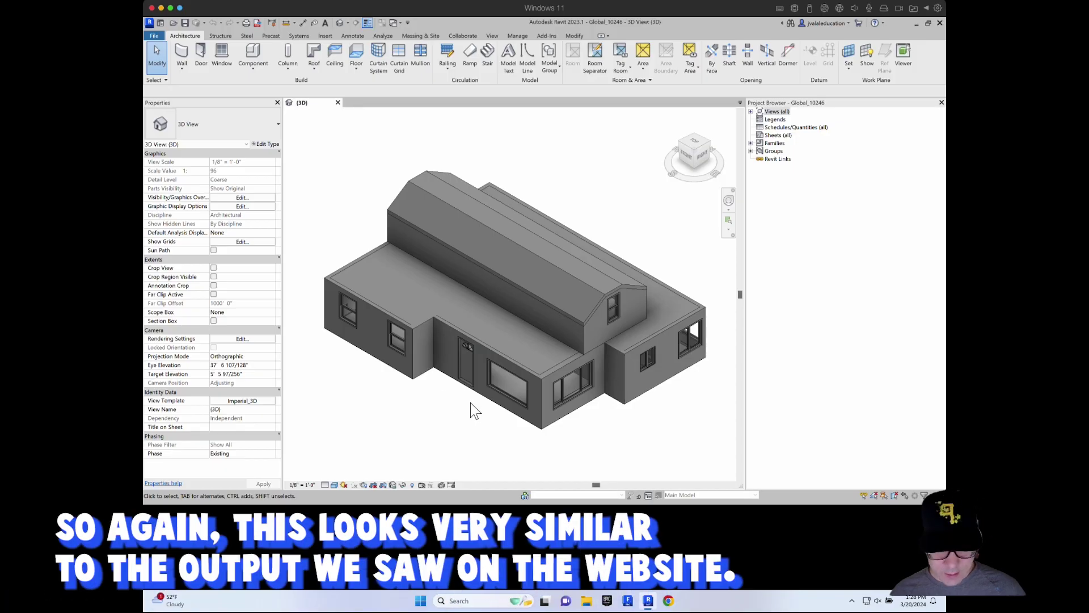
Orbit the 3D house model, then open the First floor plan from Views > Floor Plans.
{"action": "middle_click_drag", "start_coordinate": [458, 394], "coordinate": [340, 374], "text": "shift"}
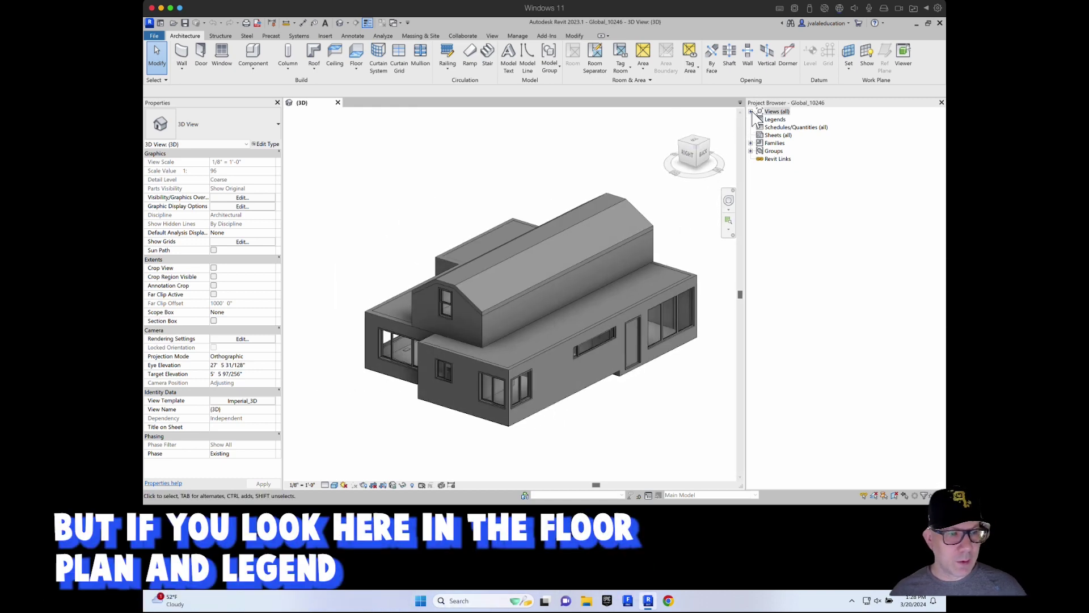
{"action": "left_click", "coordinate": [752, 112]}
{"action": "left_click", "coordinate": [760, 120]}
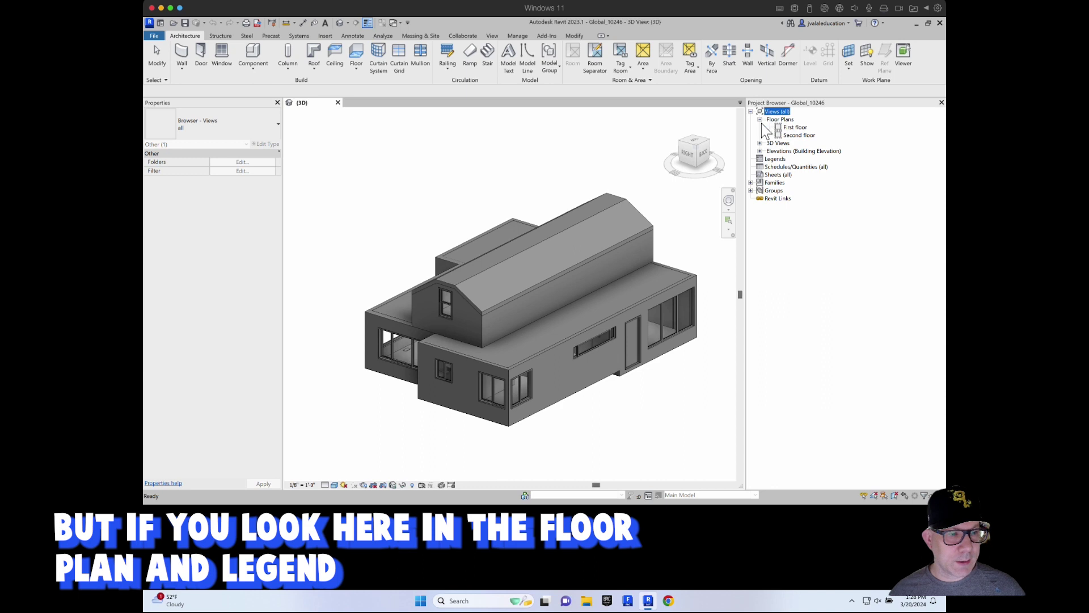
{"action": "left_click", "coordinate": [794, 128]}
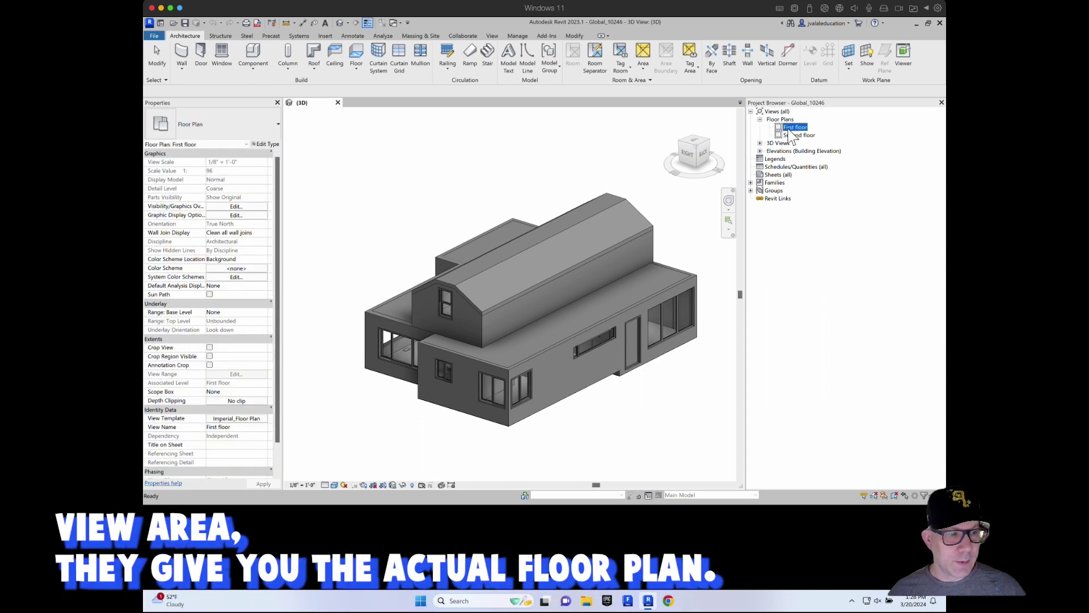
{"action": "double_click", "coordinate": [790, 128]}
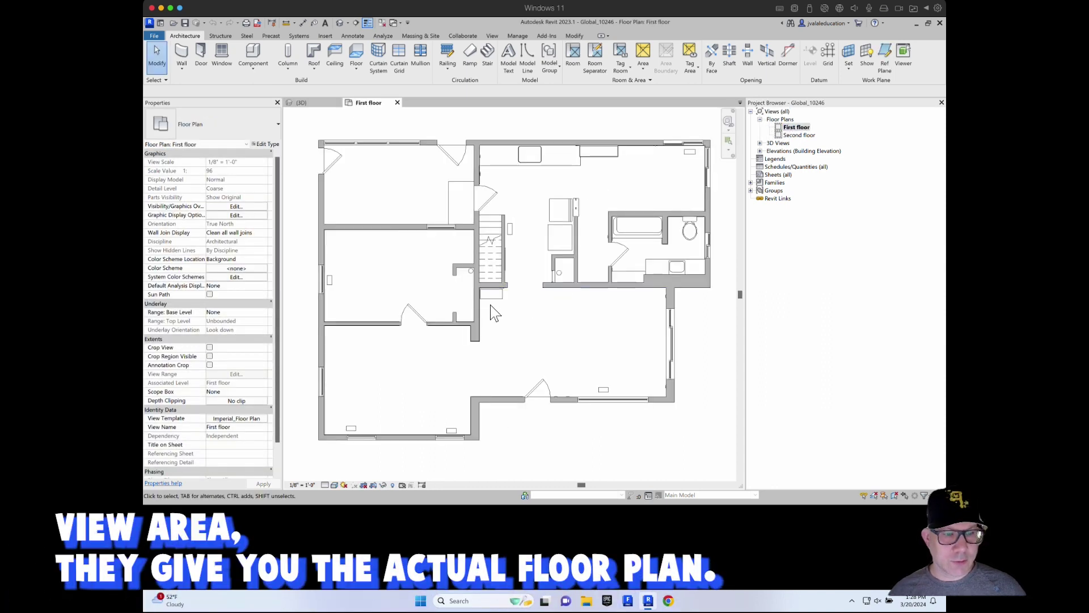
Open the Second floor plan, then return to First floor and select the left exterior wall.
{"action": "scroll", "coordinate": [494, 312], "scroll_direction": "down", "scroll_amount": 1}
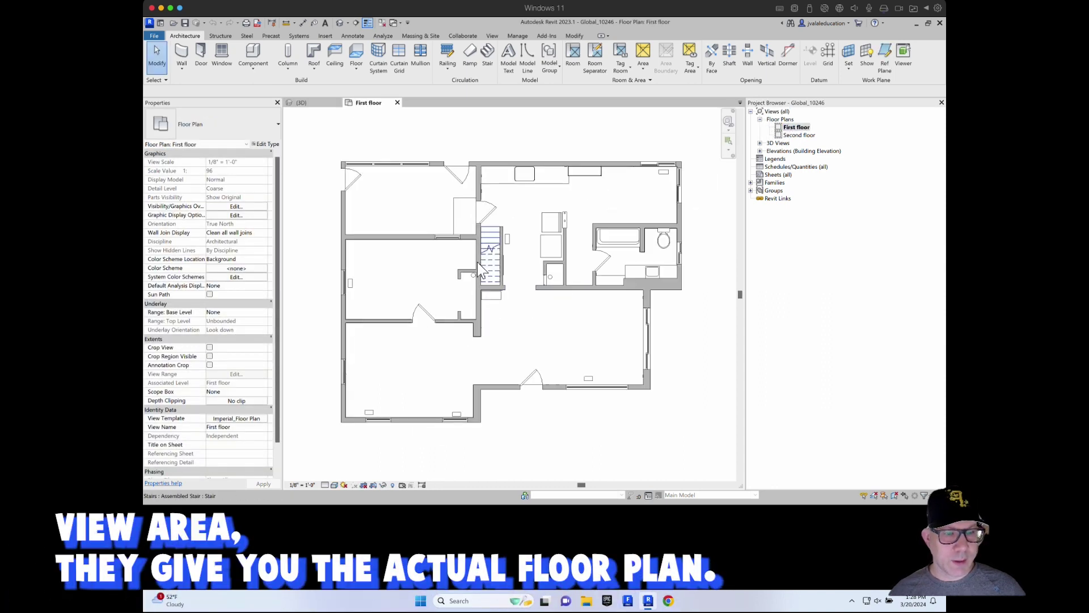
{"action": "left_click", "coordinate": [800, 135]}
{"action": "double_click", "coordinate": [800, 135]}
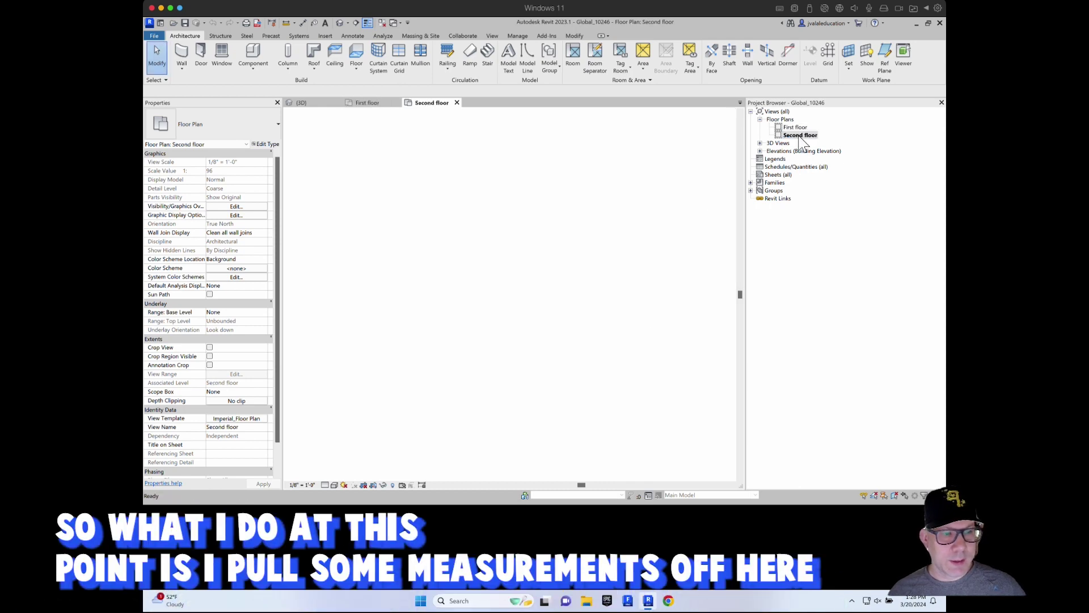
{"action": "left_click", "coordinate": [368, 103]}
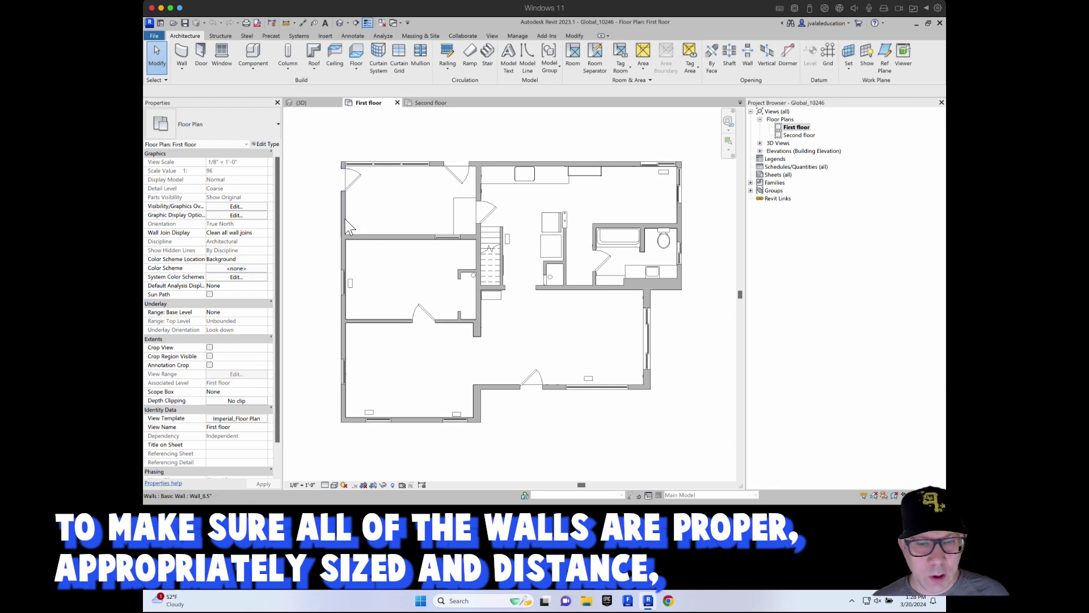
{"action": "left_click", "coordinate": [345, 221]}
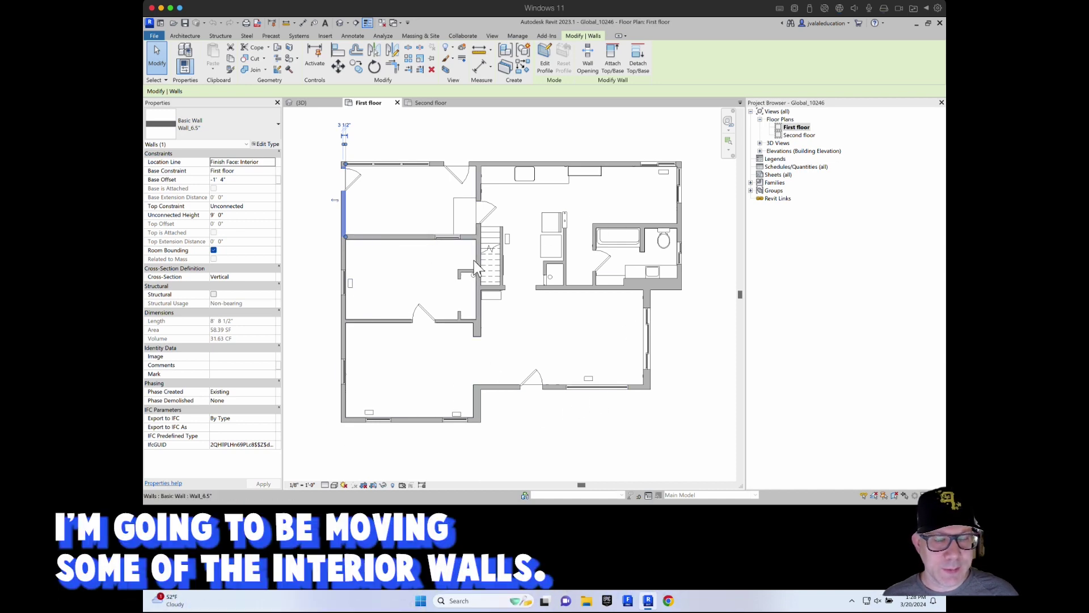
{"action": "left_click", "coordinate": [398, 292]}
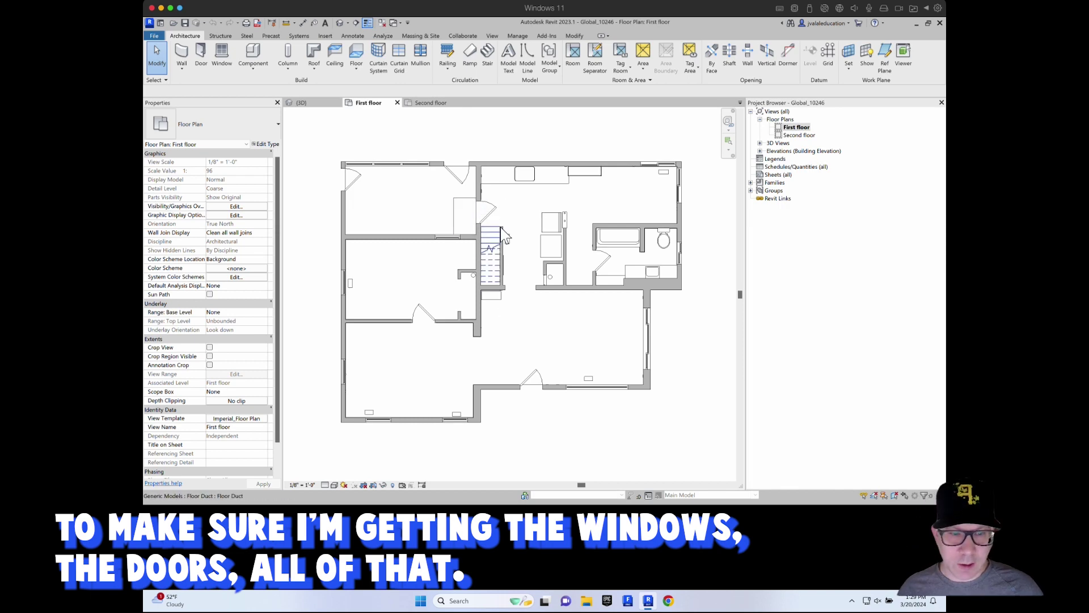
{"action": "left_click", "coordinate": [455, 173]}
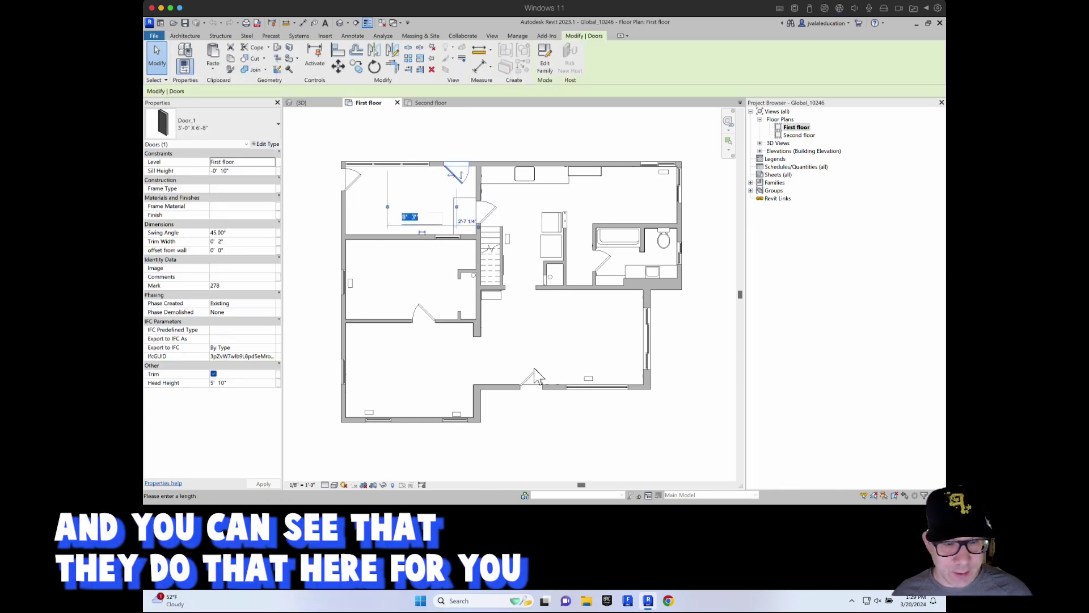
{"action": "left_click", "coordinate": [535, 392]}
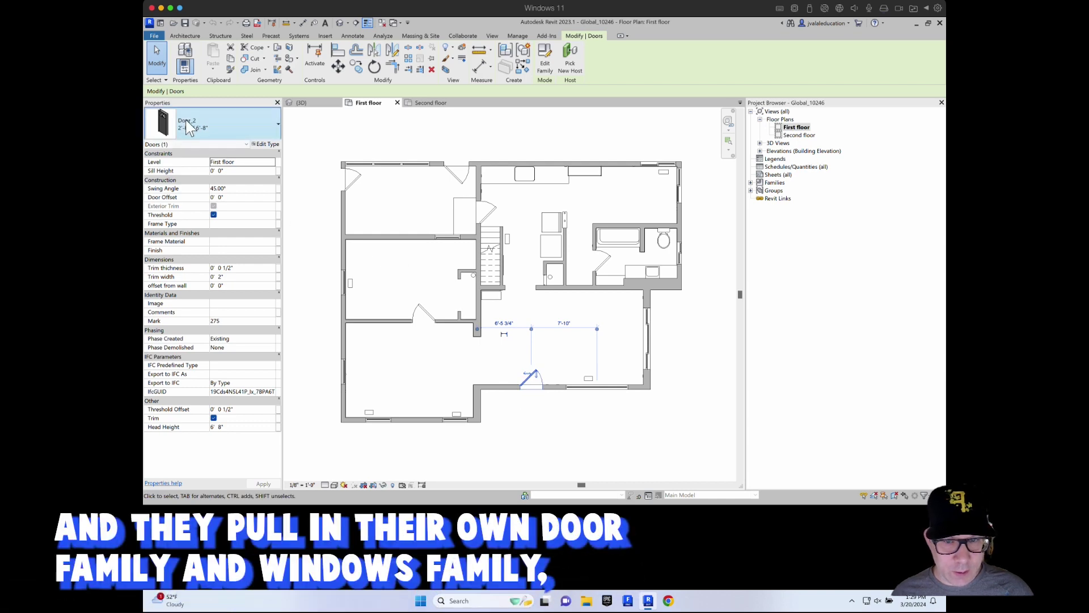
{"action": "left_click", "coordinate": [388, 432]}
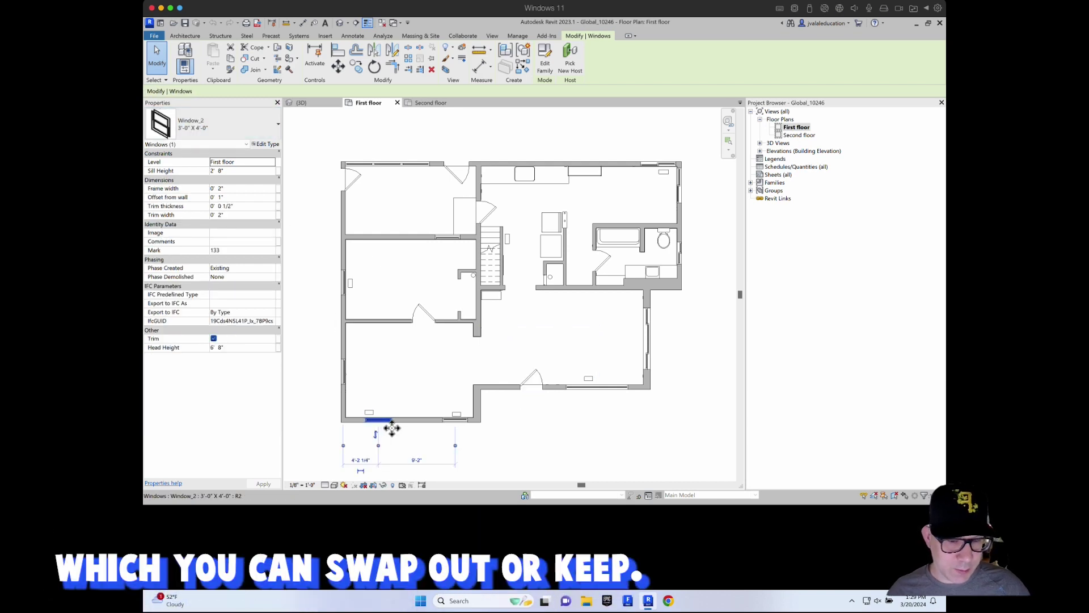
{"action": "key", "text": "Escape"}
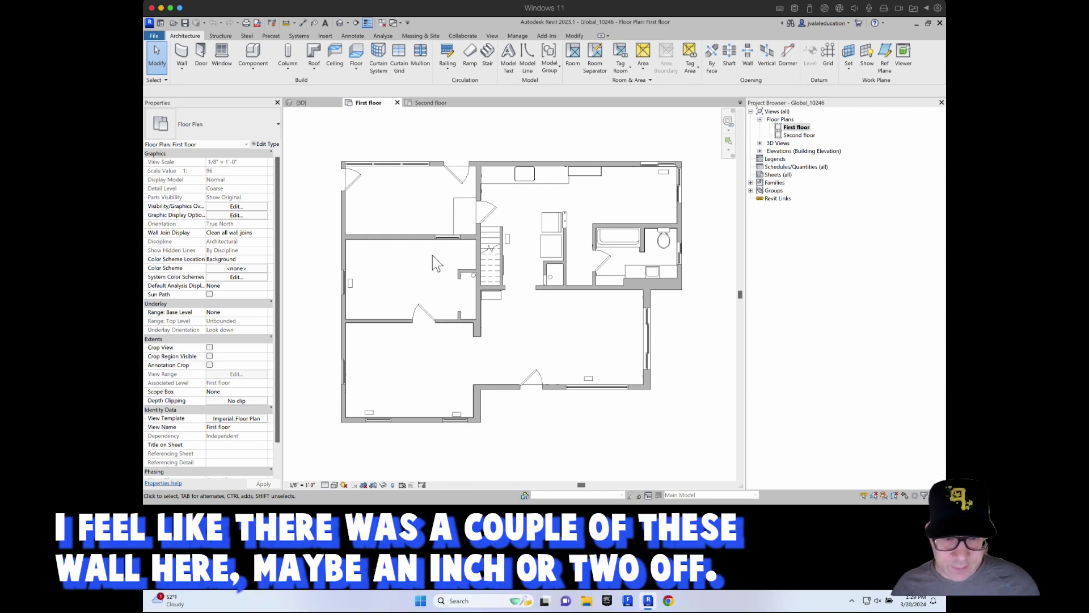
{"action": "left_click", "coordinate": [410, 243]}
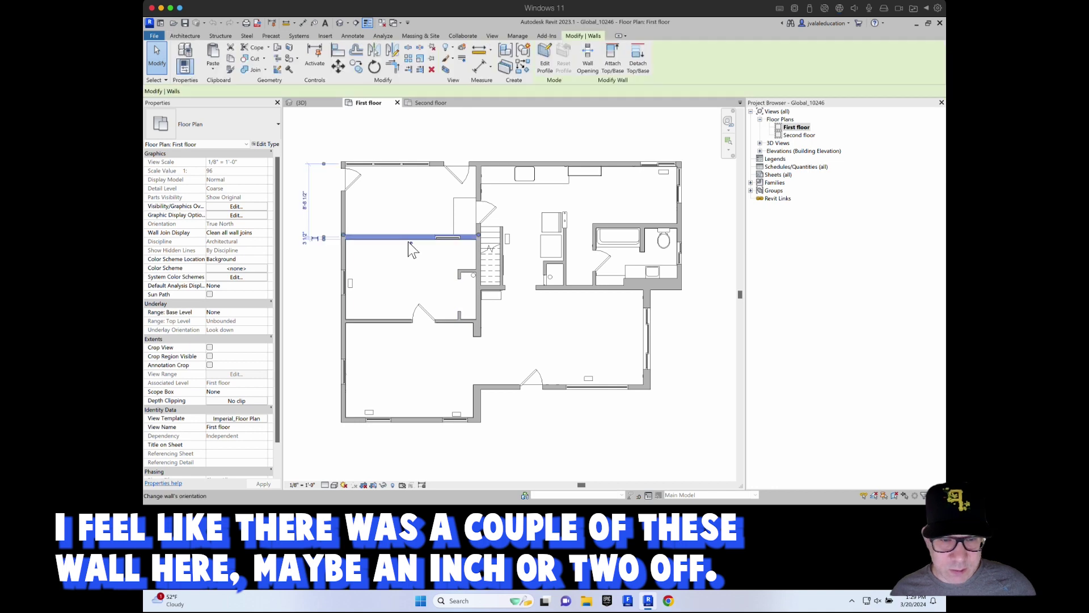
{"action": "left_click", "coordinate": [395, 323]}
{"action": "left_click", "coordinate": [344, 264]}
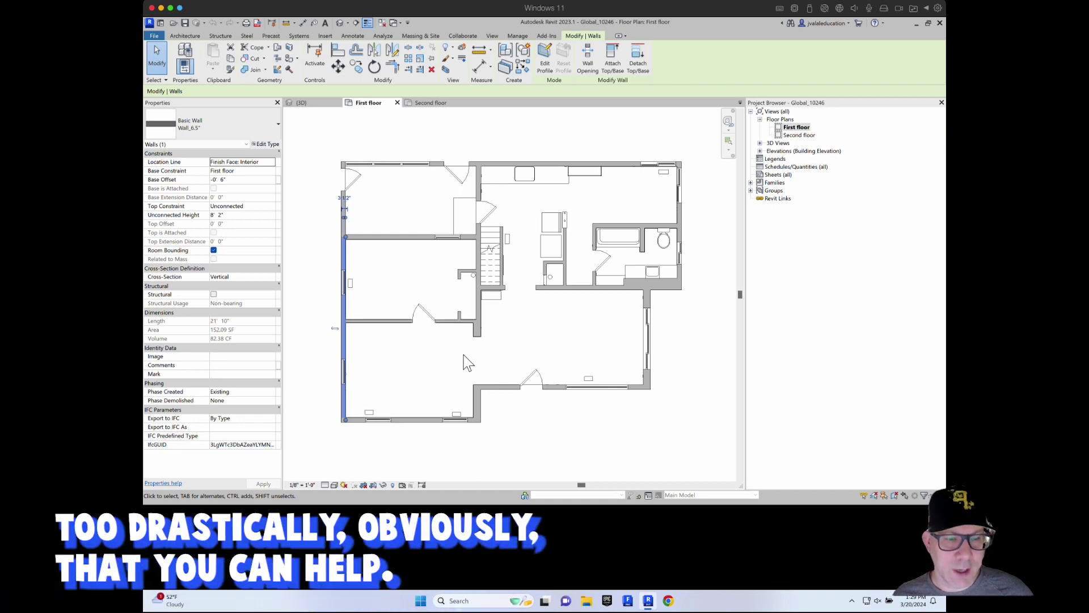
{"action": "key", "text": "Escape"}
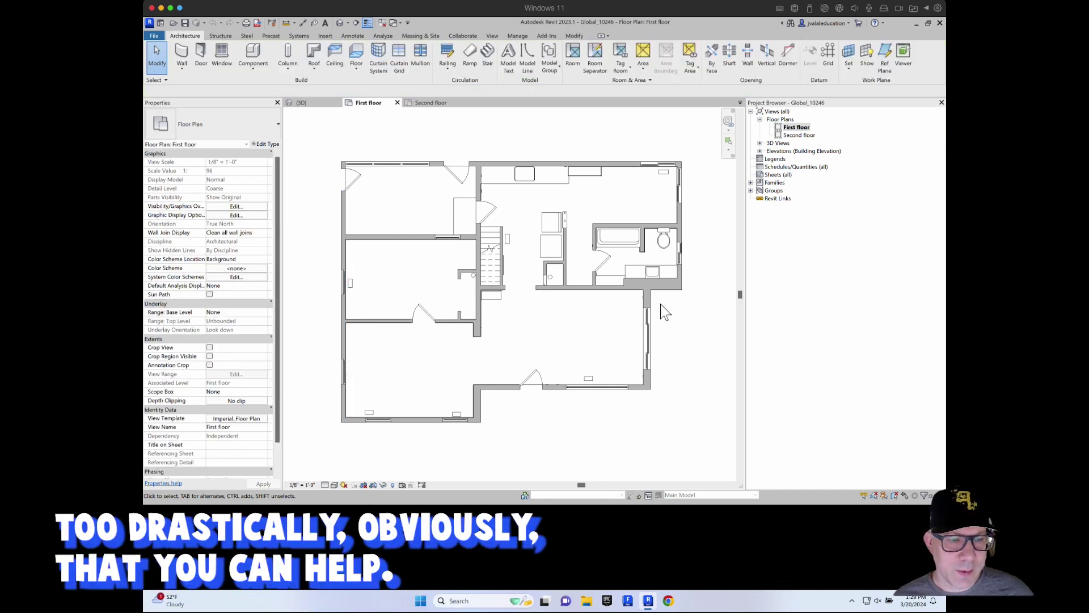